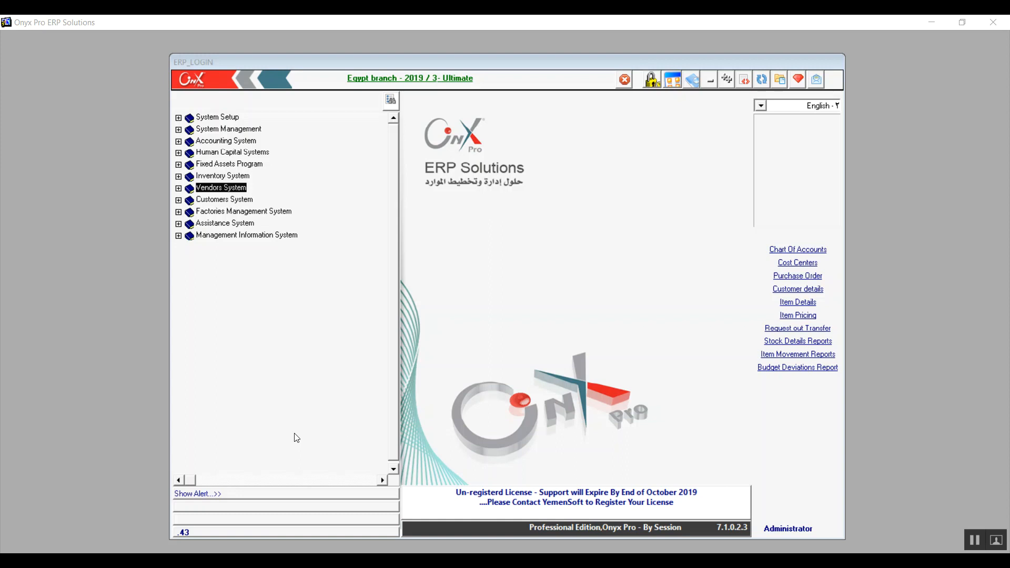
Open the Freight Detail screen from the Purchase Management System transactions under Vendors System
left_click(179, 189)
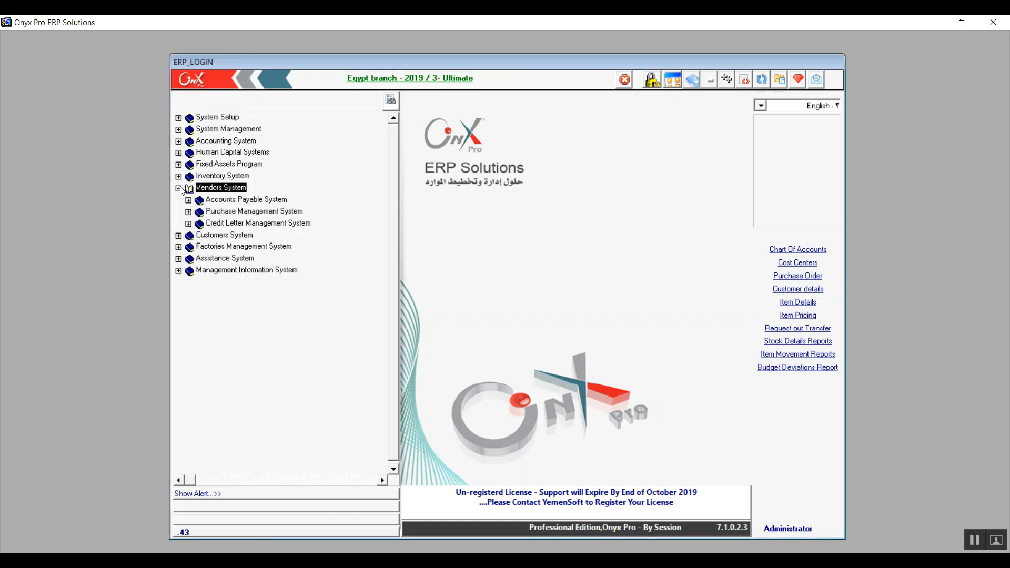
left_click(188, 213)
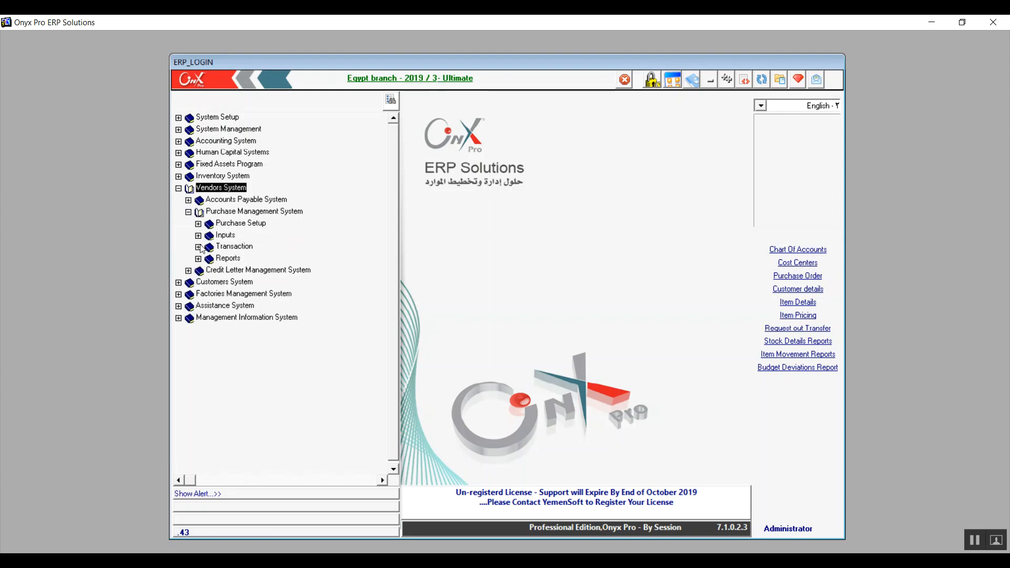
left_click(265, 214)
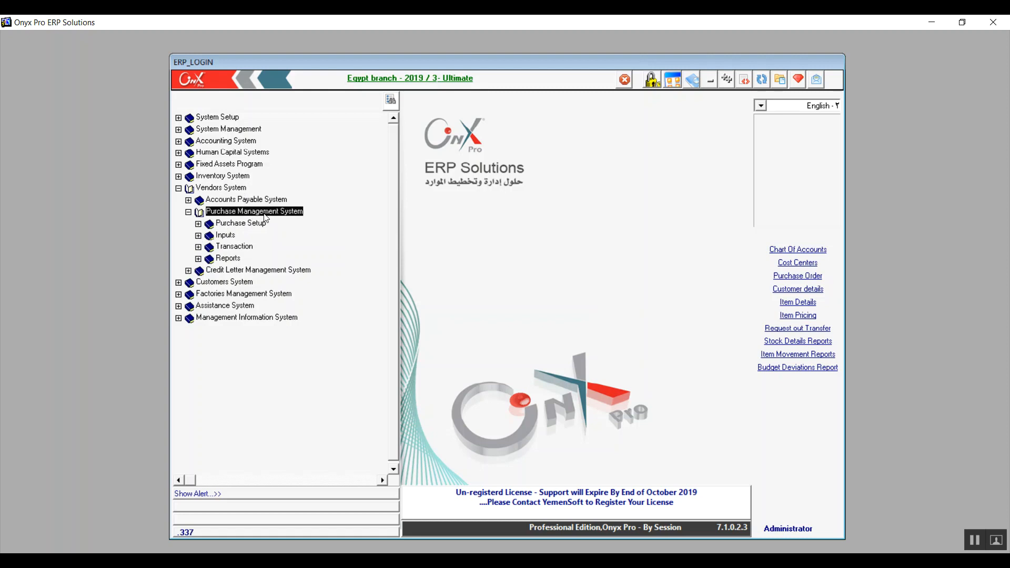
left_click(210, 246)
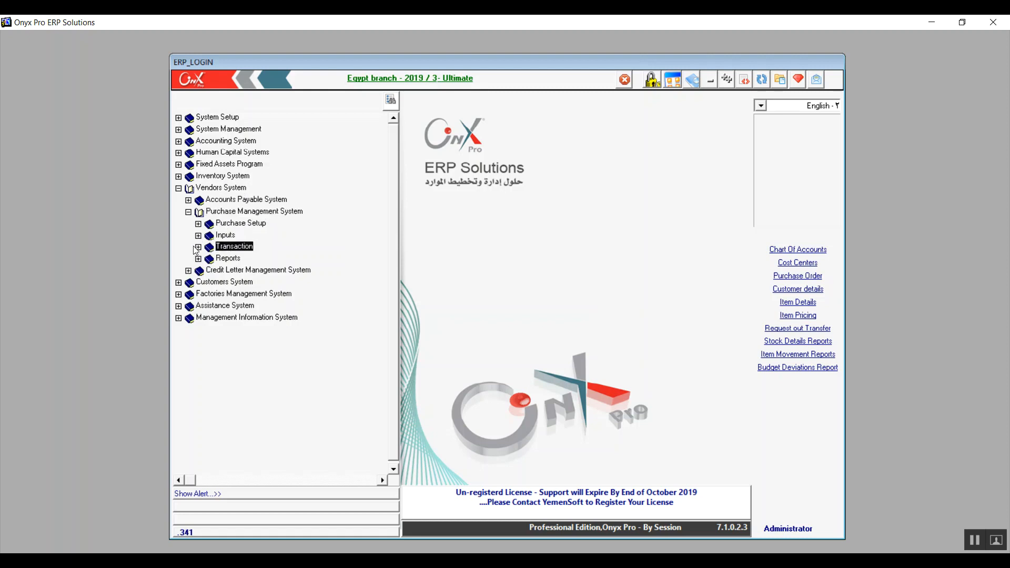
left_click(197, 248)
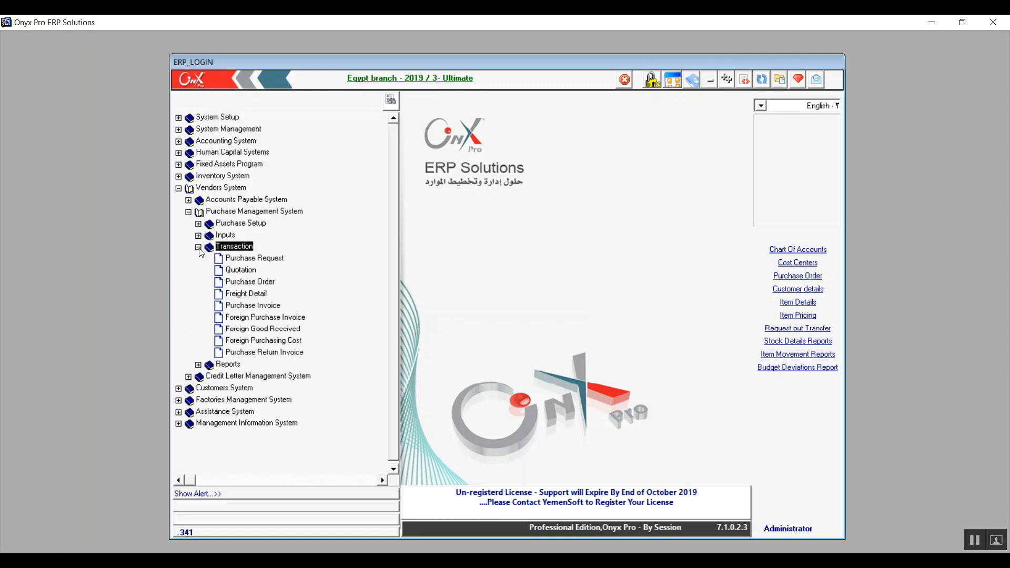
left_click(246, 295)
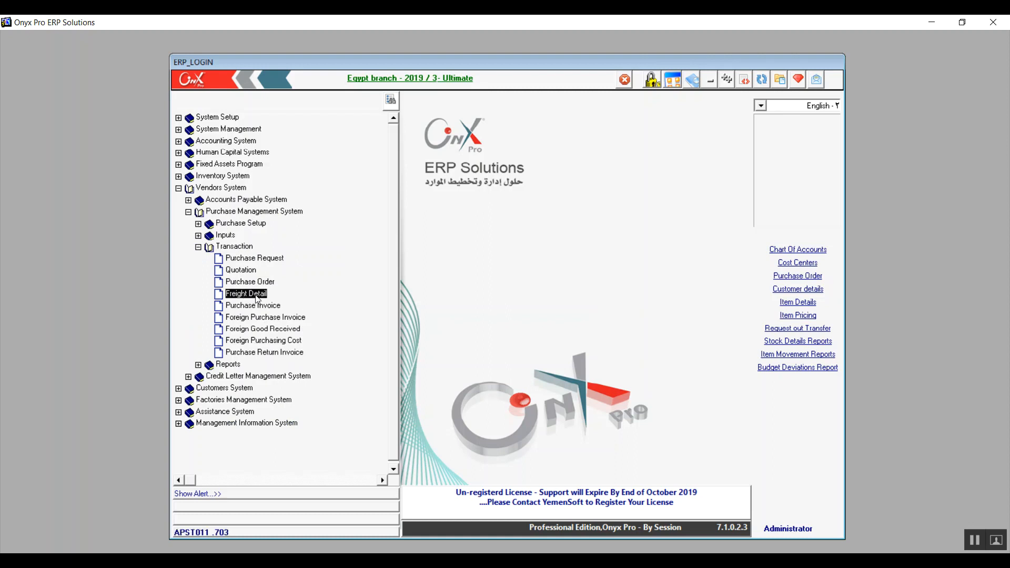
double_click(257, 298)
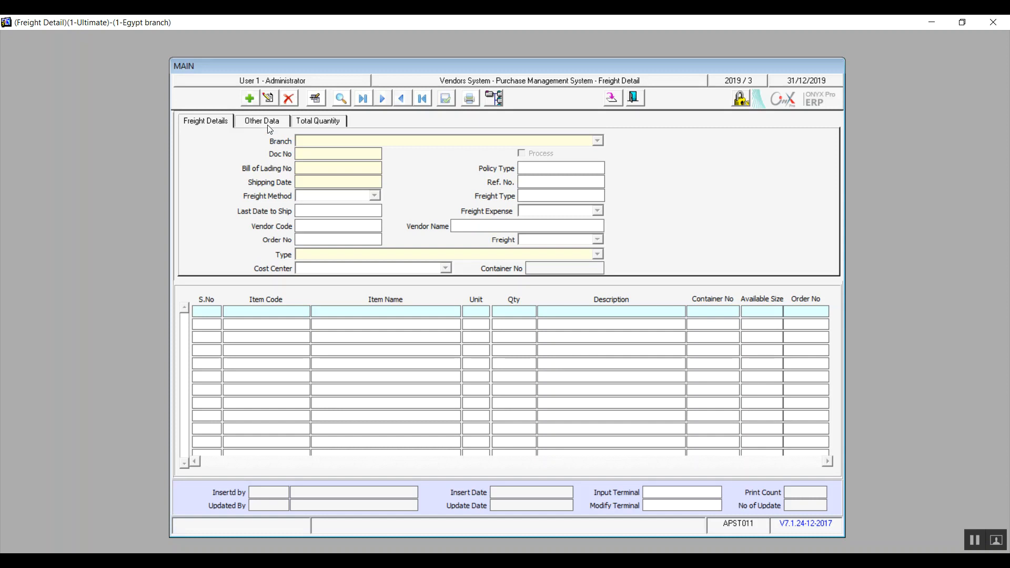
Start a new freight record with bill of lading number 1, shipping date 1/1/2020 and freight method Sea
left_click(250, 98)
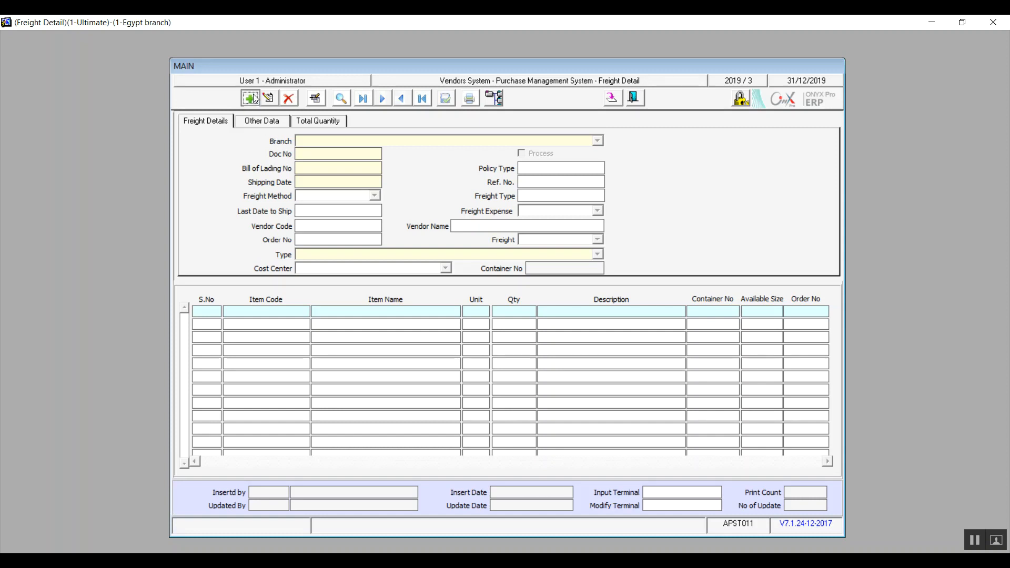
left_click(220, 122)
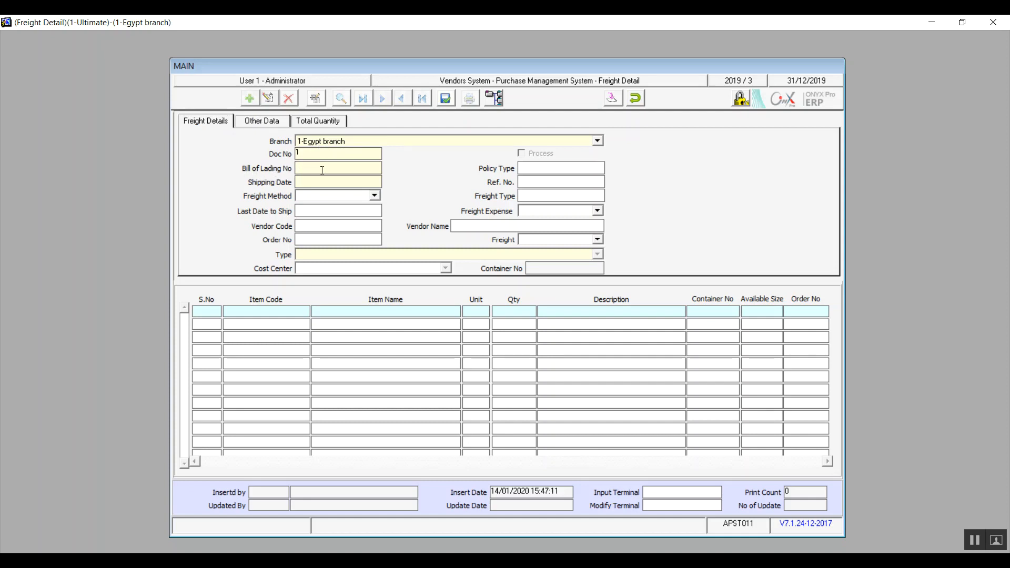
type("11/1/201")
key("BackSpace")
type("20")
left_click(374, 196)
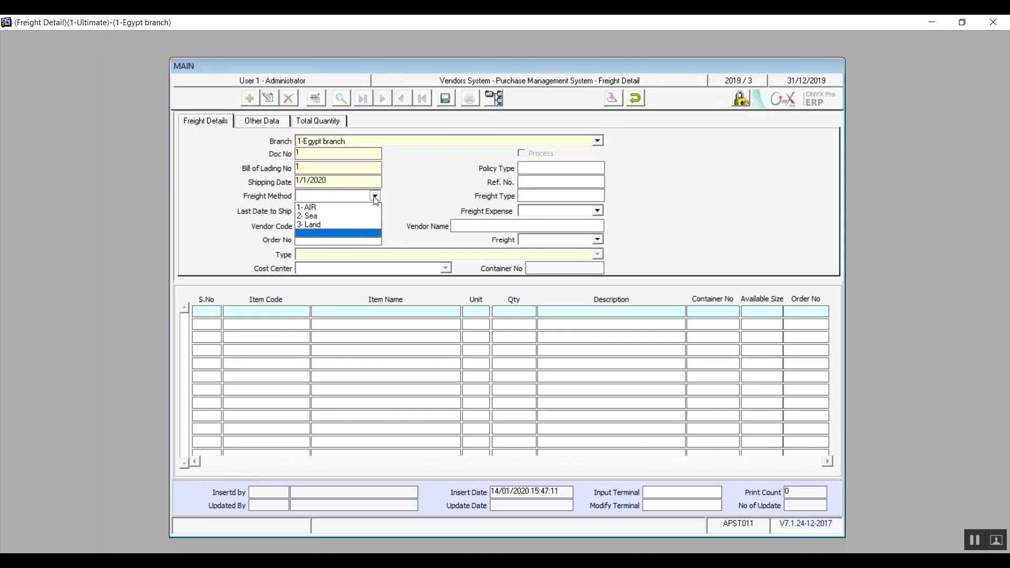
left_click(326, 217)
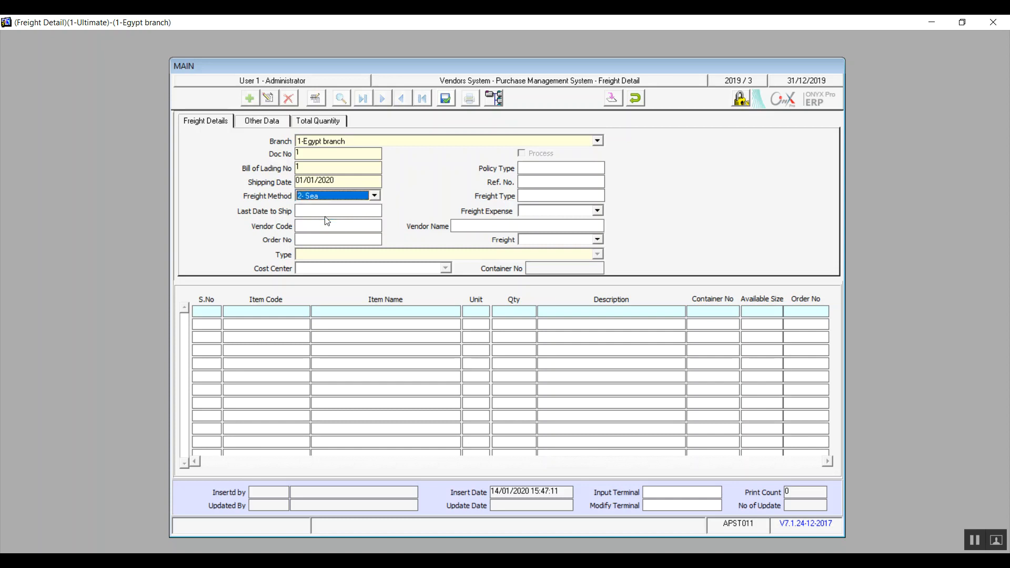
Assign vendor code 1 to the freight record, with freight expense set to Vendor and freight to All
left_click(327, 210)
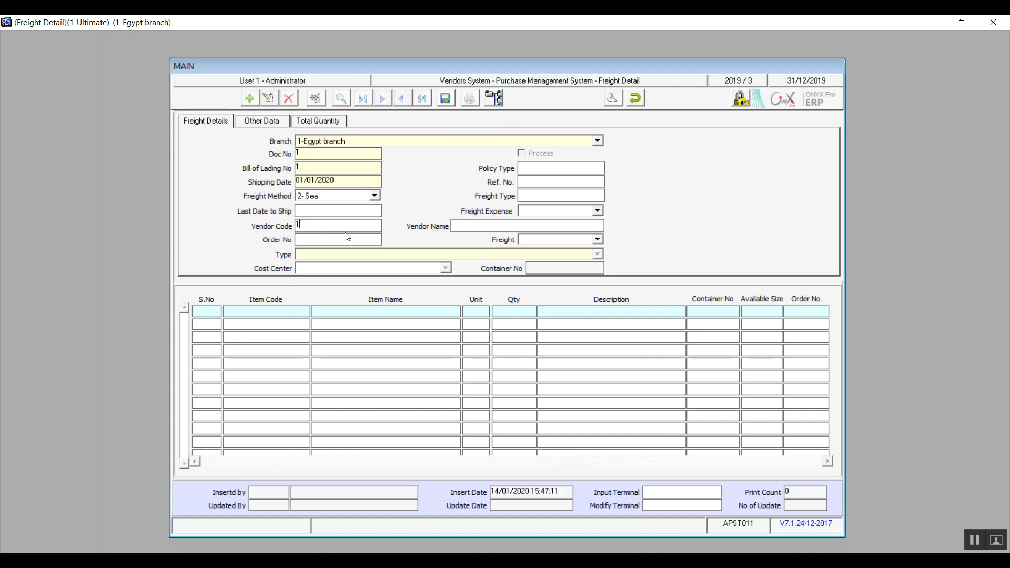
left_click(341, 239)
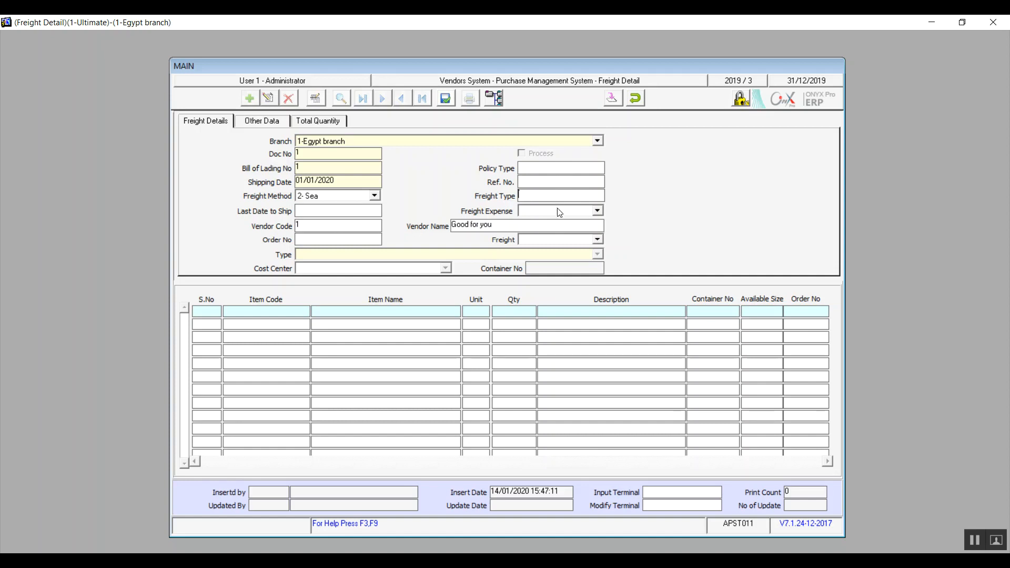
left_click(598, 211)
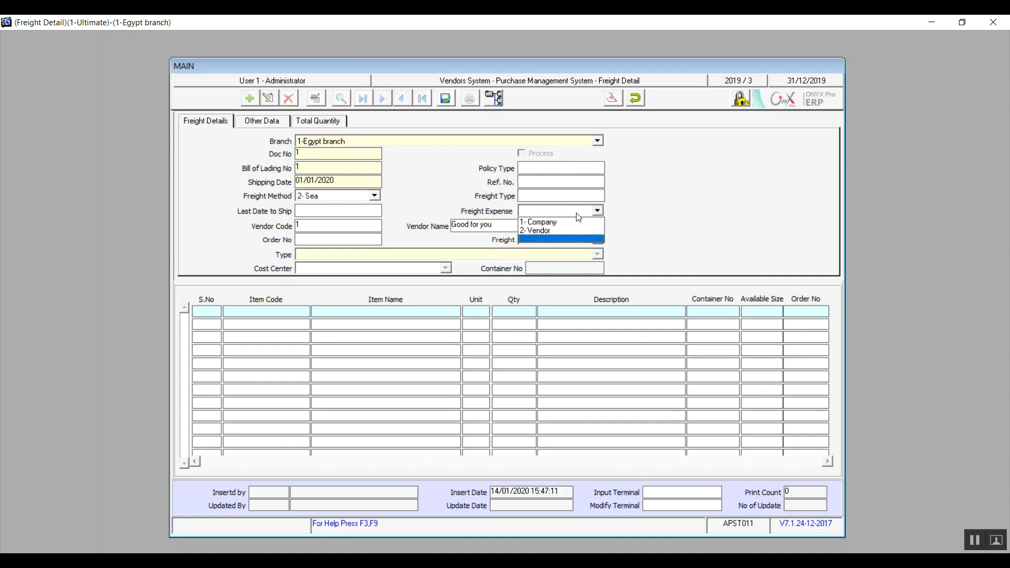
left_click(547, 235)
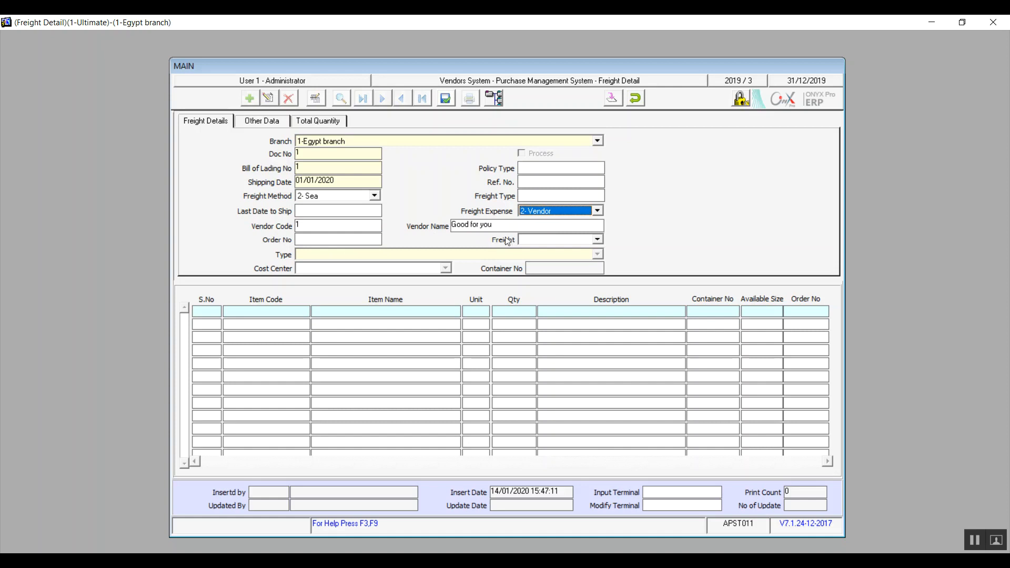
left_click(597, 239)
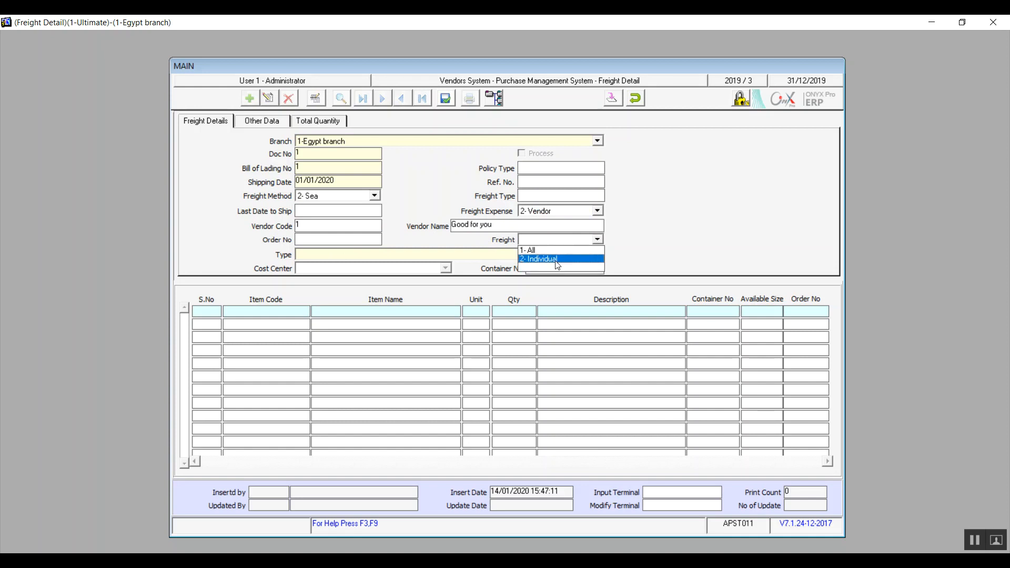
left_click(558, 260)
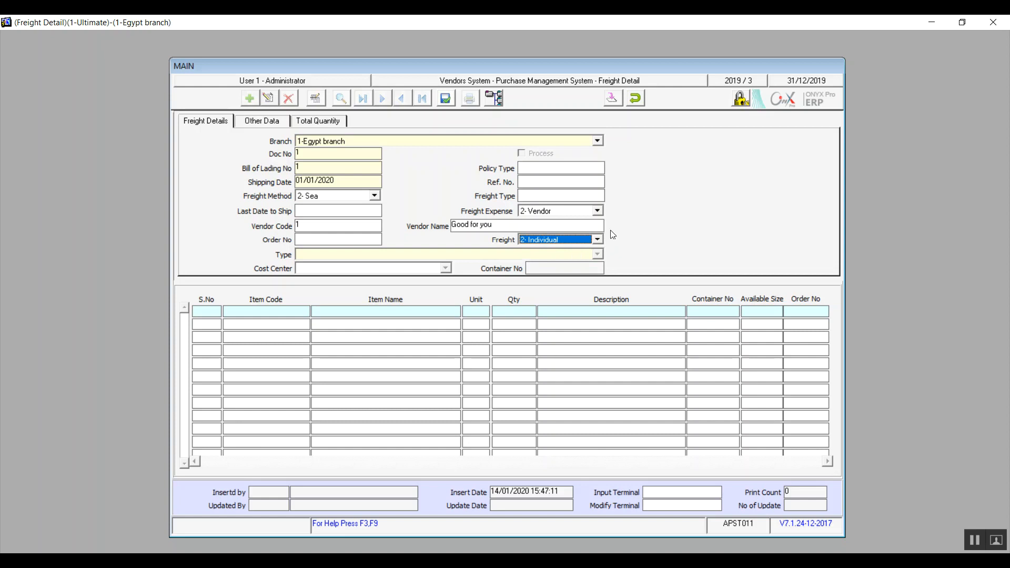
left_click(598, 239)
left_click(545, 251)
Look through the freight record's other data and total quantity fields
left_click(255, 122)
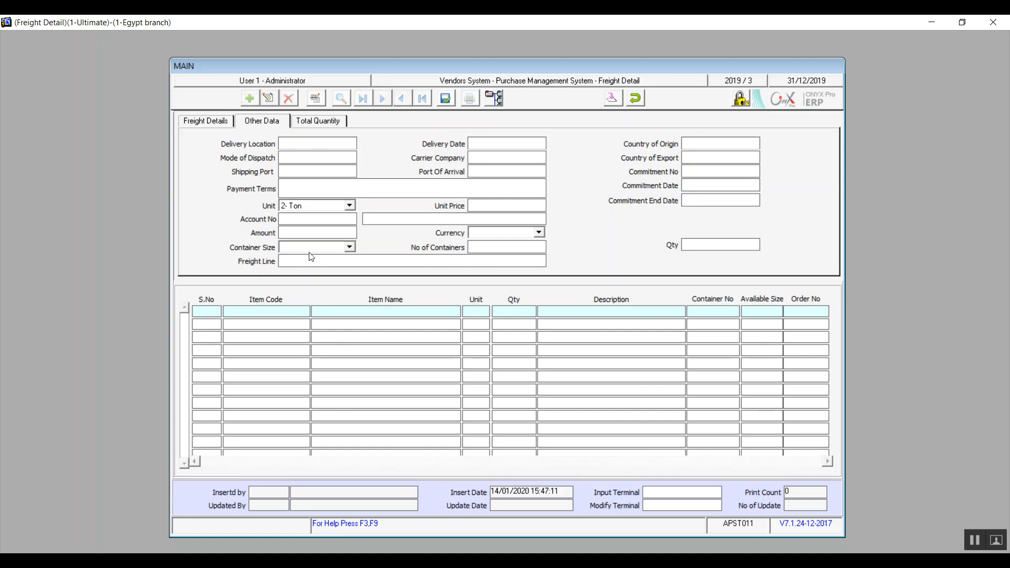
left_click(314, 122)
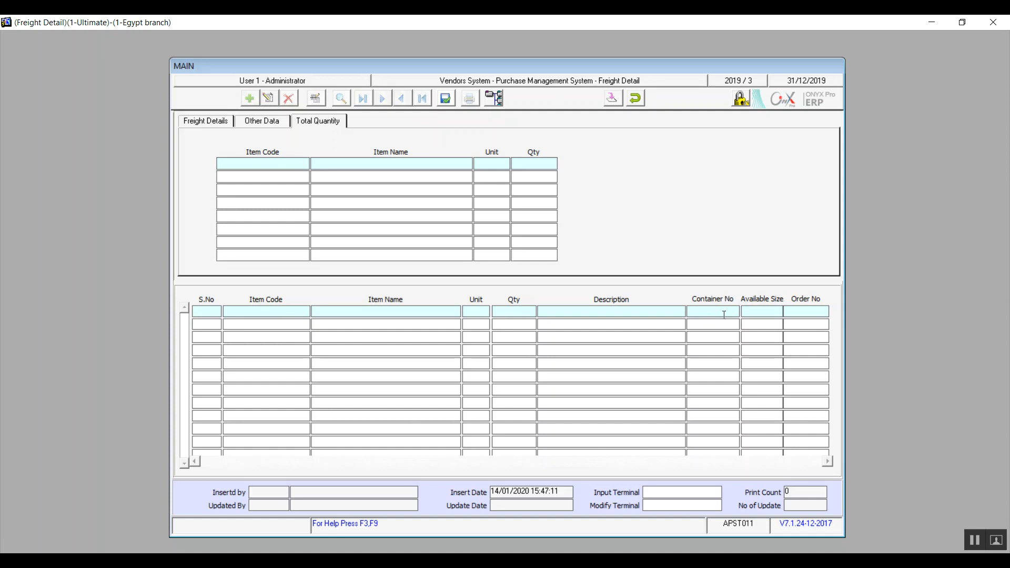
Cancel the unsaved freight record and exit the Freight Detail screen
left_click(639, 99)
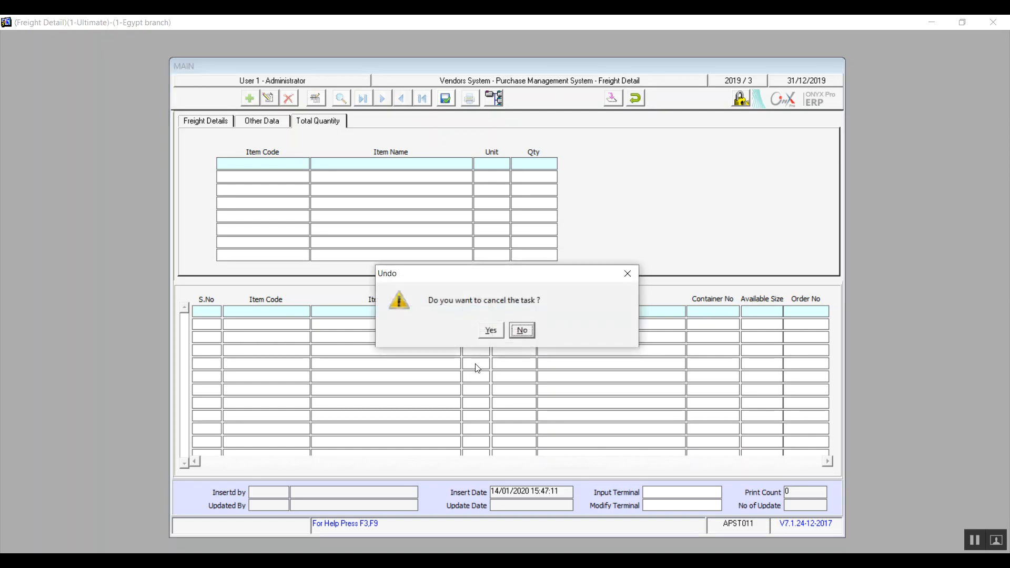
left_click(497, 332)
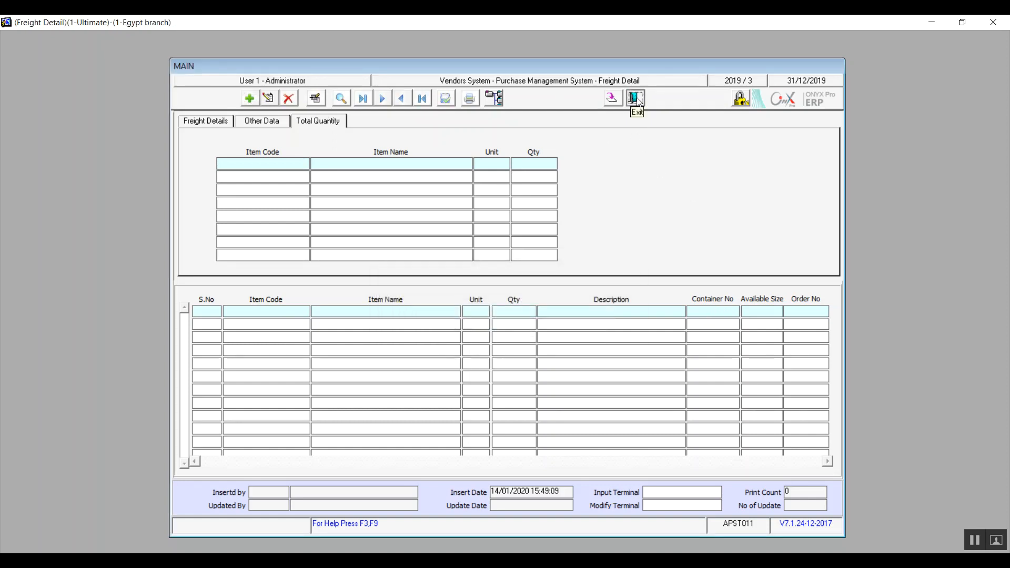
left_click(635, 97)
Open the Purchase Invoice transaction and start a new invoice
left_click(261, 307)
double_click(262, 307)
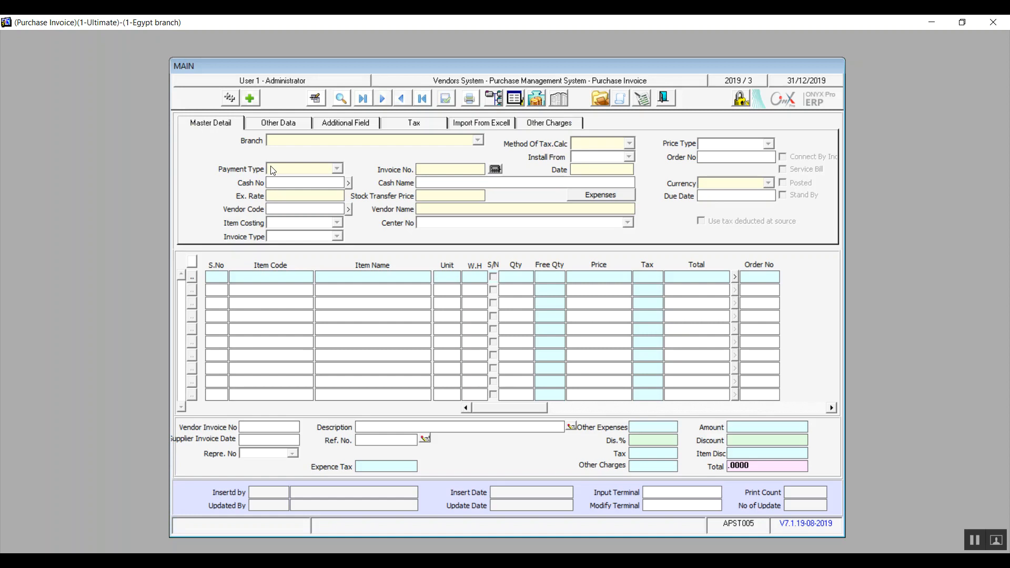
left_click(250, 99)
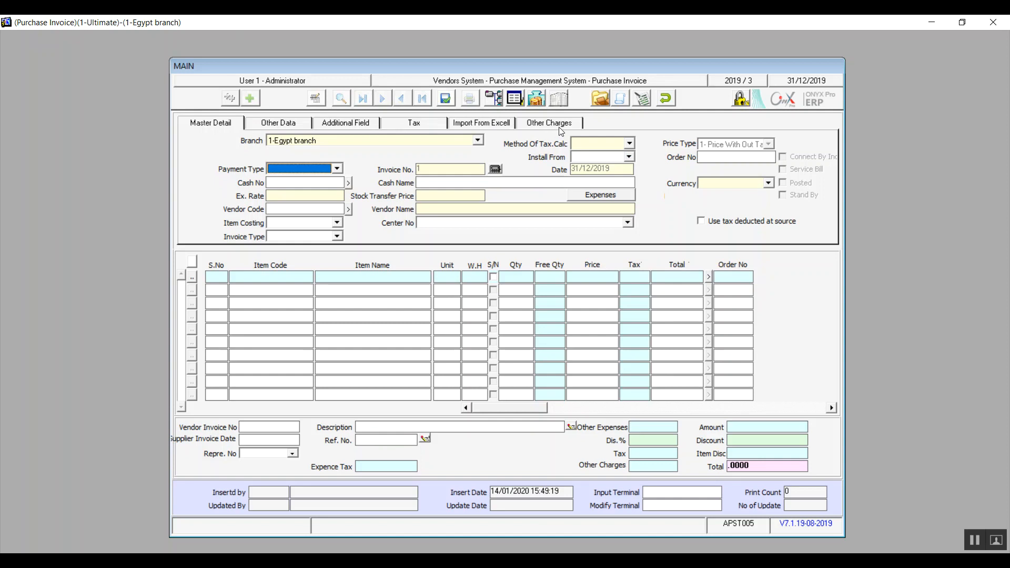
Examine the invoice's additional field, tax, Excel import, other charges and other data sections
left_click(364, 124)
left_click(404, 125)
left_click(487, 125)
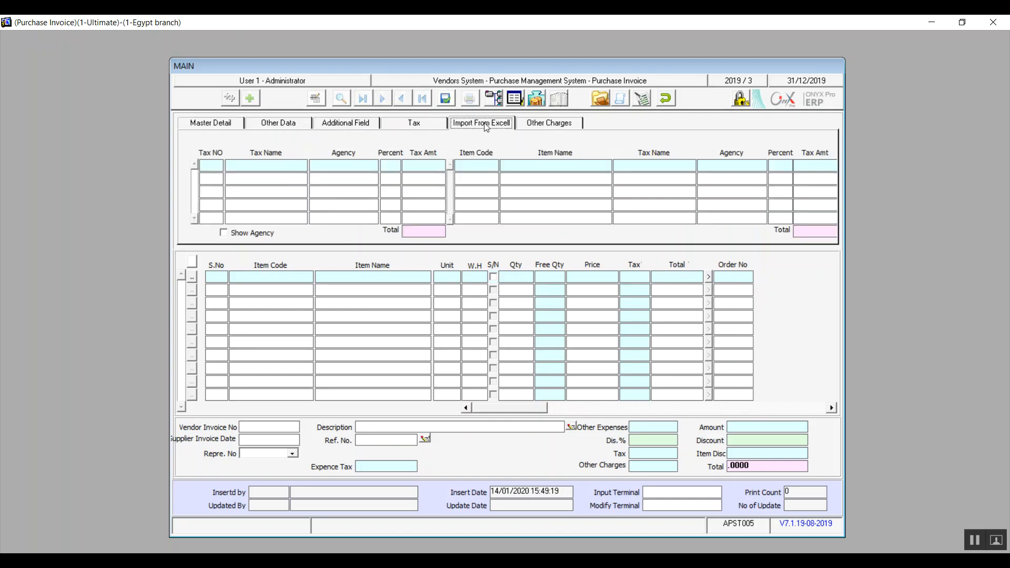
left_click(506, 332)
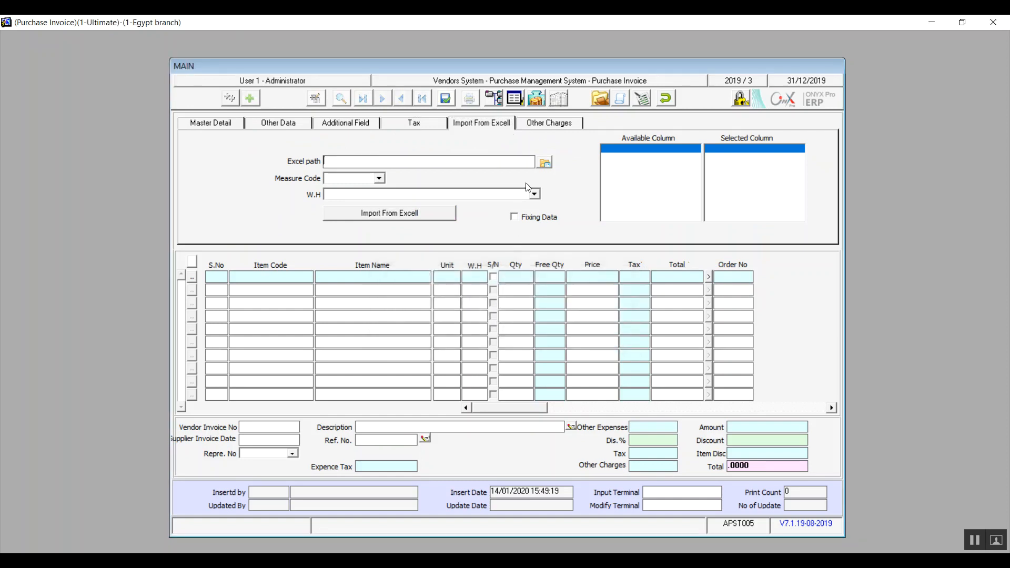
left_click(546, 120)
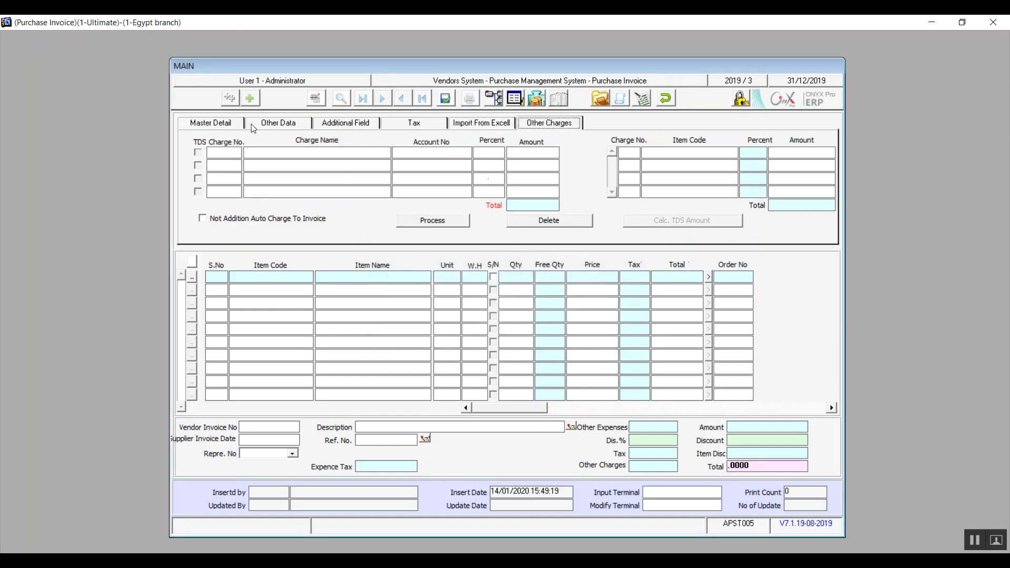
left_click(284, 129)
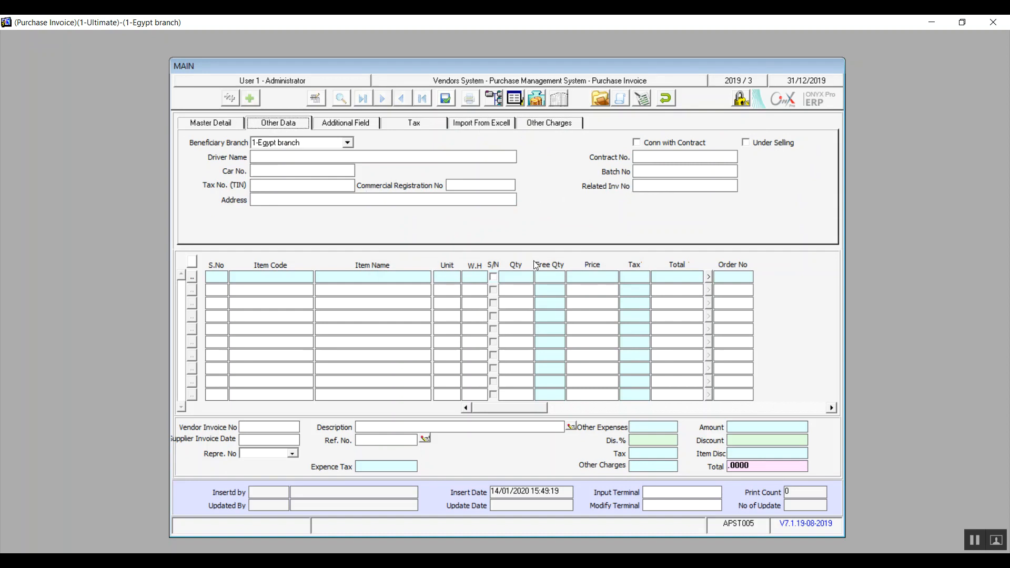
Try switching the invoice's Conn with Contract and Under Selling options on and off
left_click(638, 143)
left_click(637, 144)
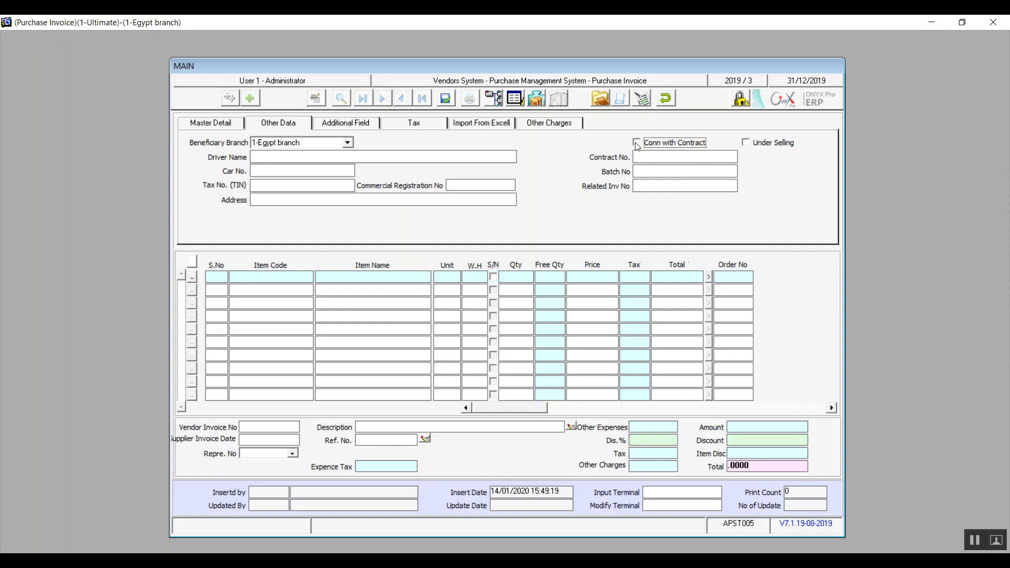
left_click(637, 144)
left_click(666, 147)
left_click(750, 146)
left_click(746, 141)
In the invoice's master details, set the method of tax calculation to 1-1 and the price type to Price With Out Tax
left_click(228, 126)
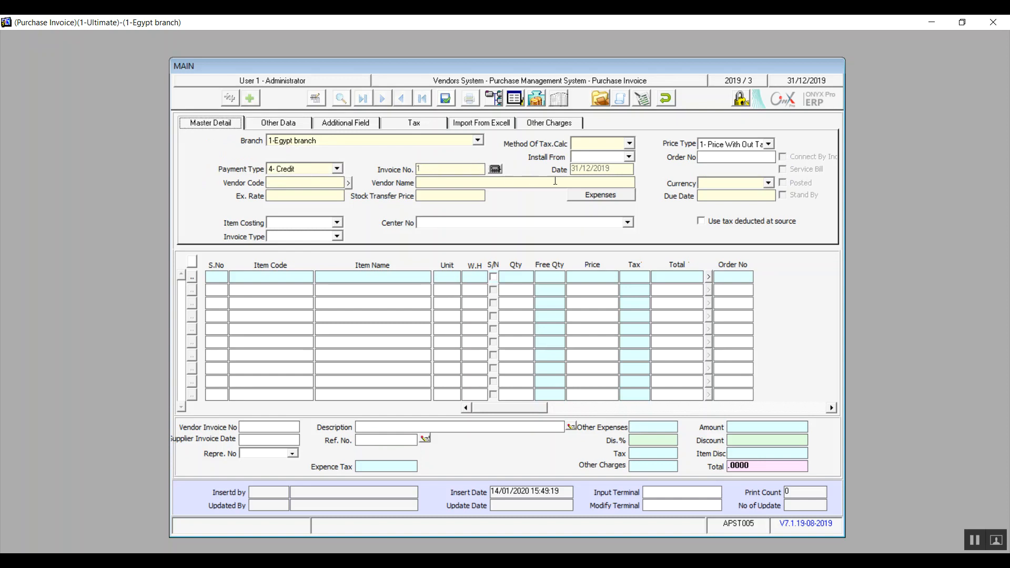
left_click(629, 144)
left_click(595, 155)
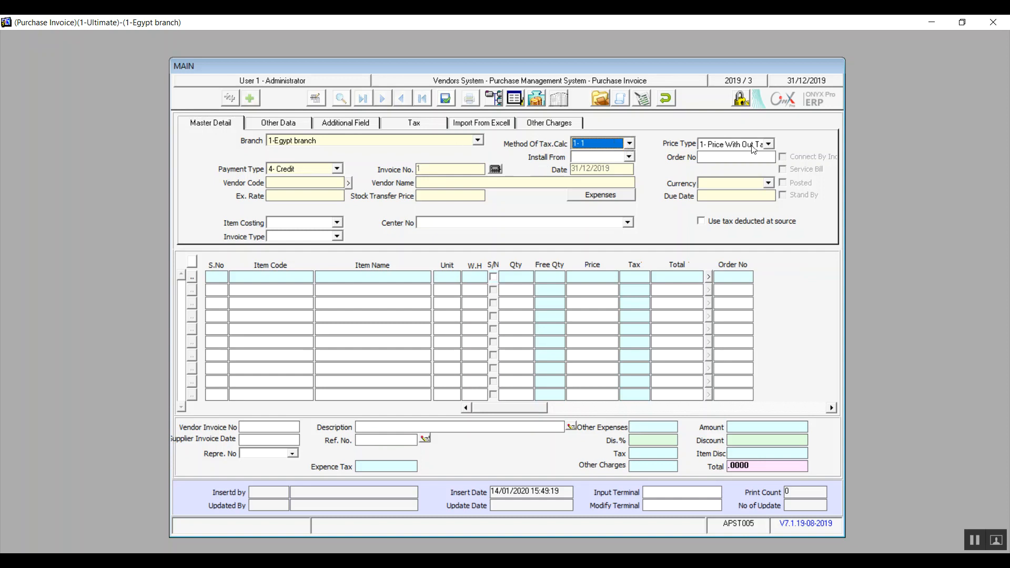
left_click(727, 143)
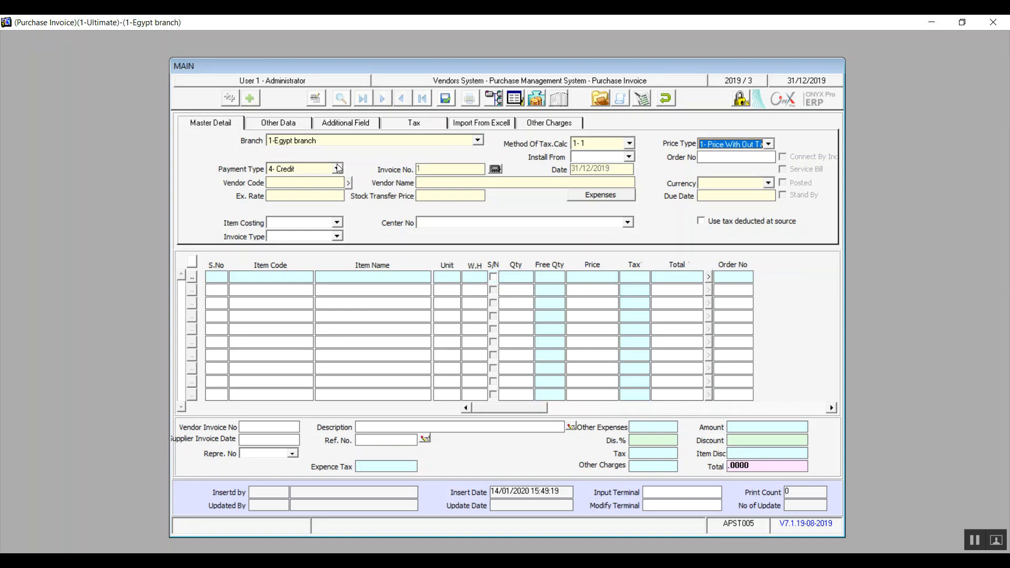
Set the invoice's payment type to 1- Cash and its cash number to 1
left_click(338, 168)
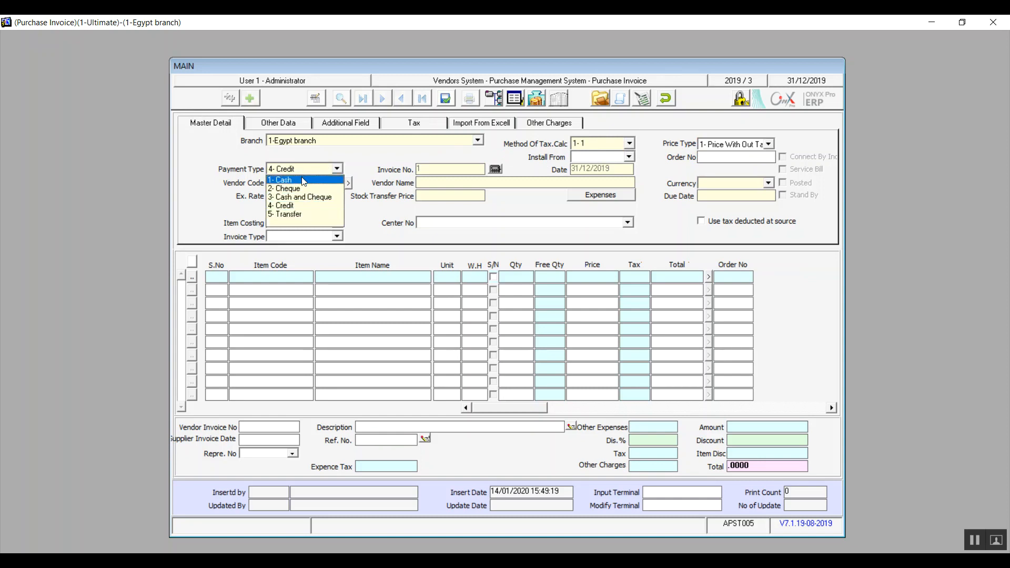
left_click(304, 181)
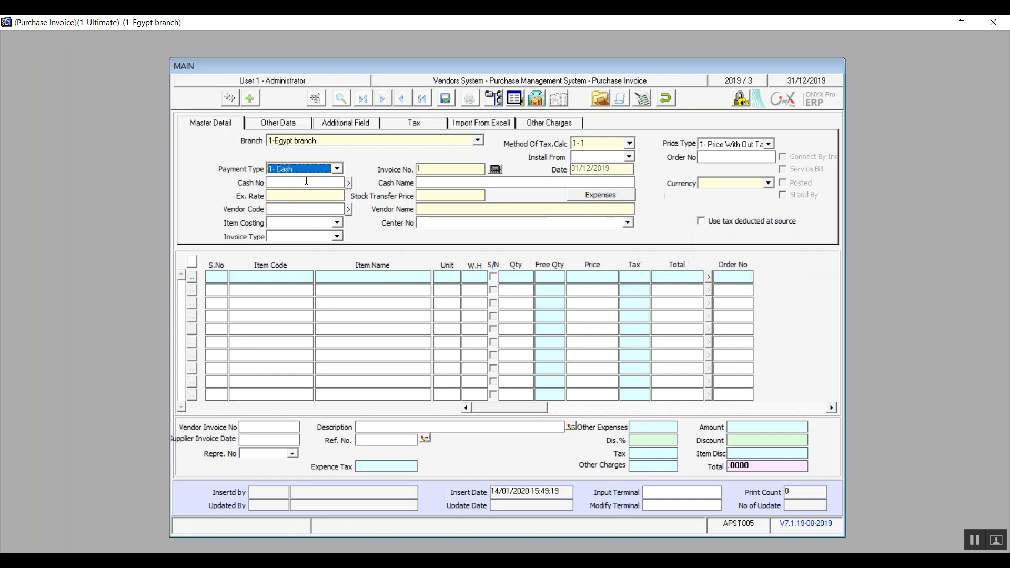
left_click(308, 183)
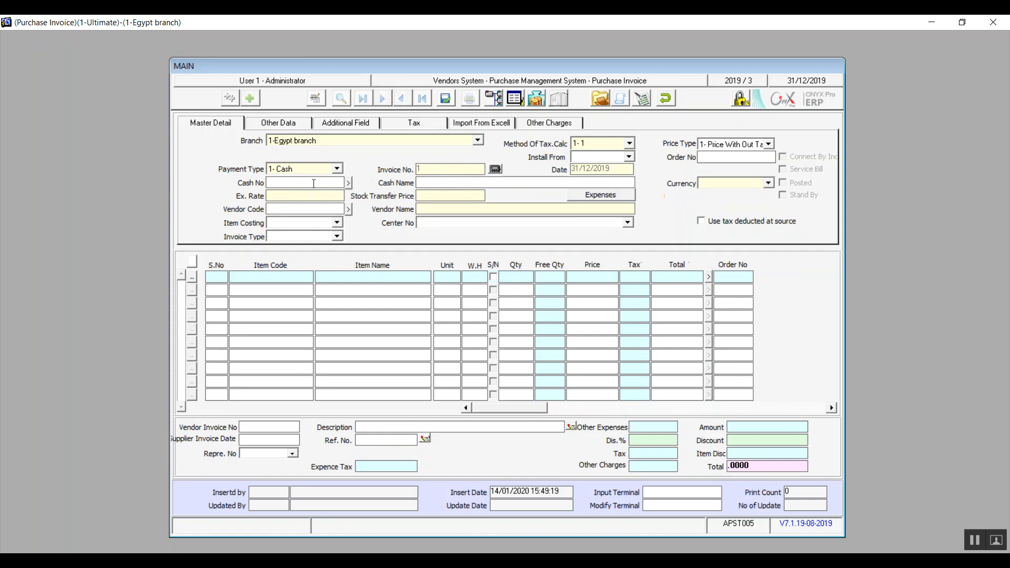
key("F9")
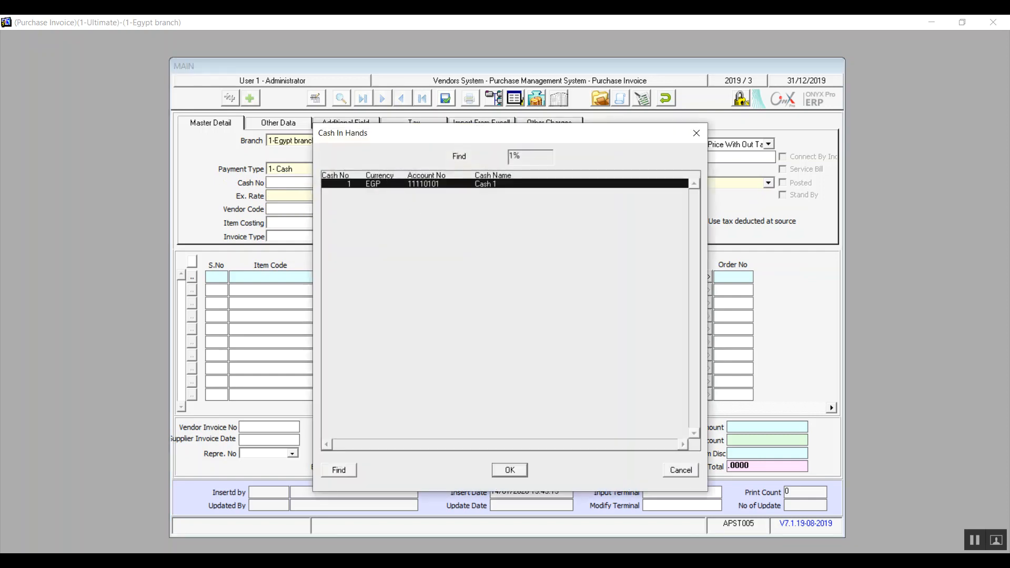
left_click(681, 470)
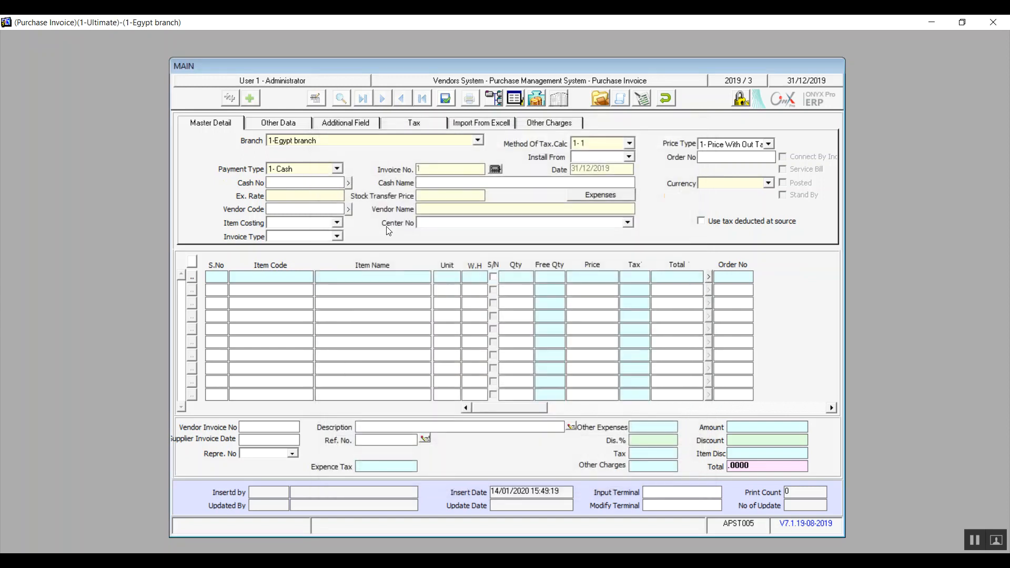
type("1")
key("Return")
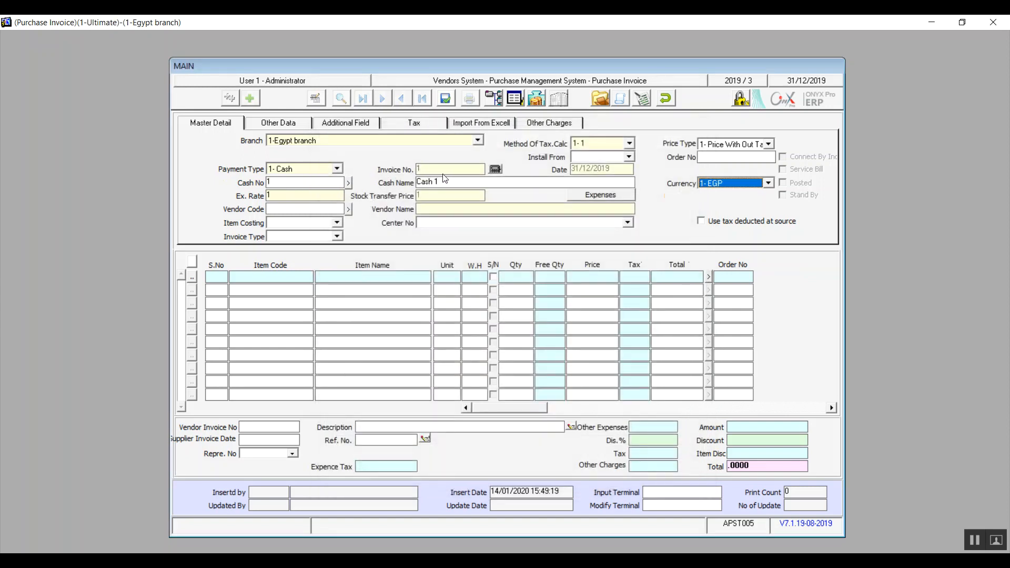
Switch the invoice's payment type to 2- Cheque and select Bank A as the bank
left_click(337, 169)
left_click(310, 190)
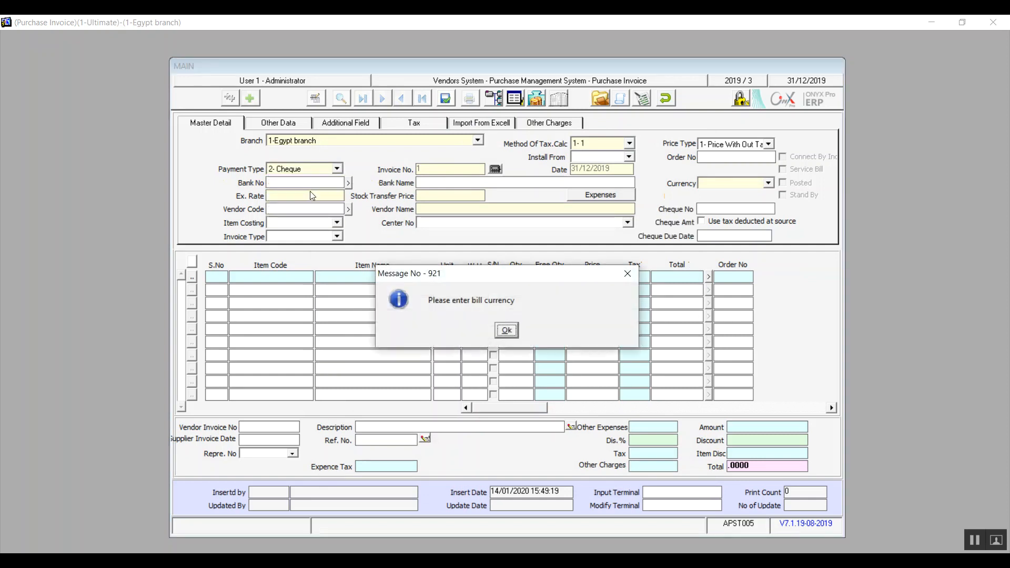
left_click(507, 330)
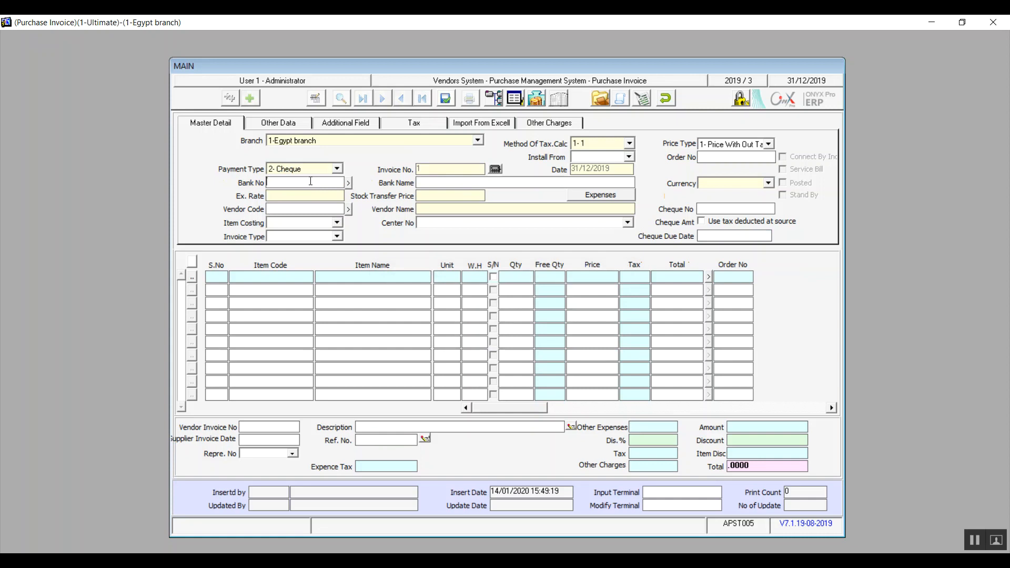
double_click(310, 181)
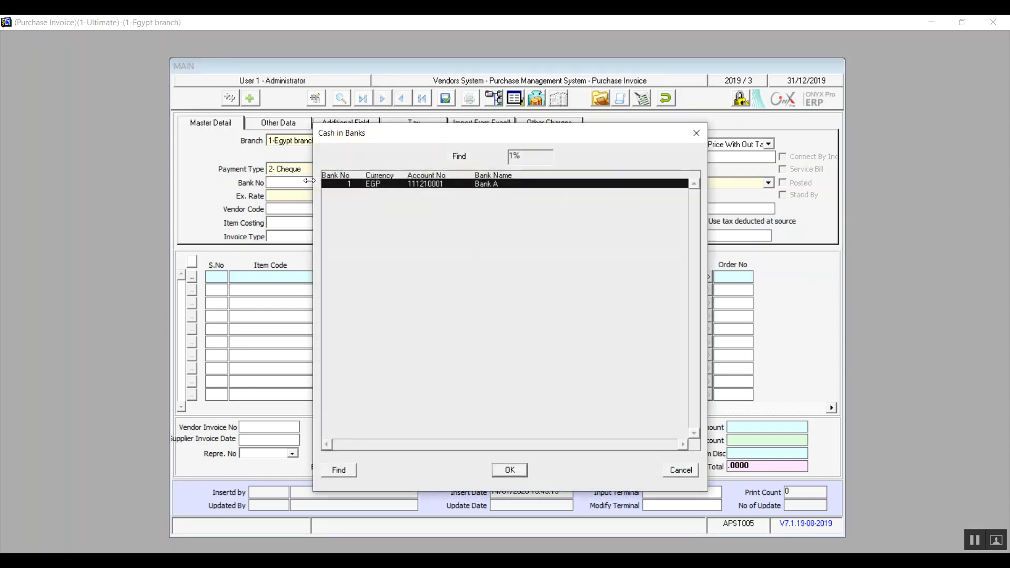
double_click(392, 185)
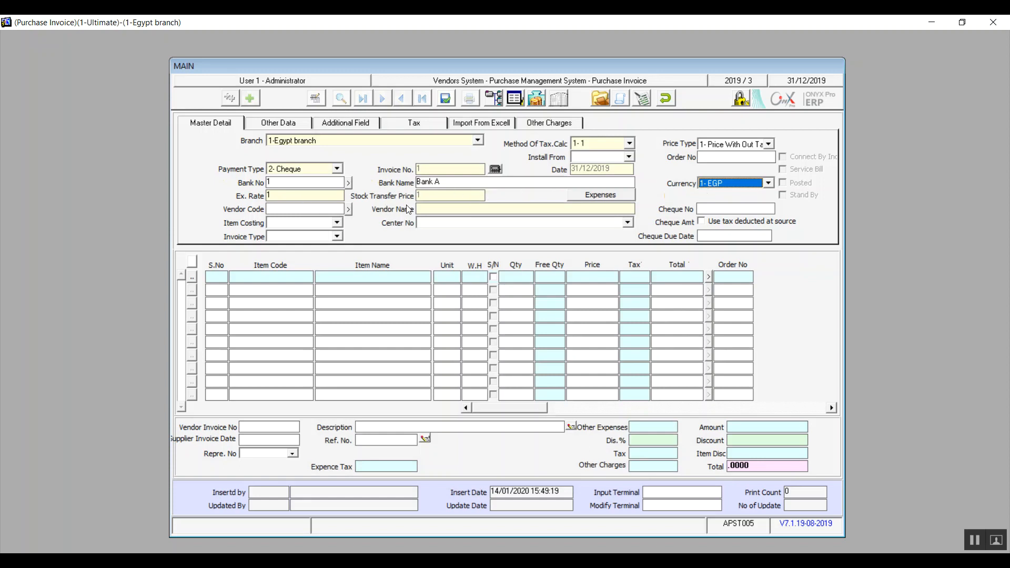
left_click(721, 212)
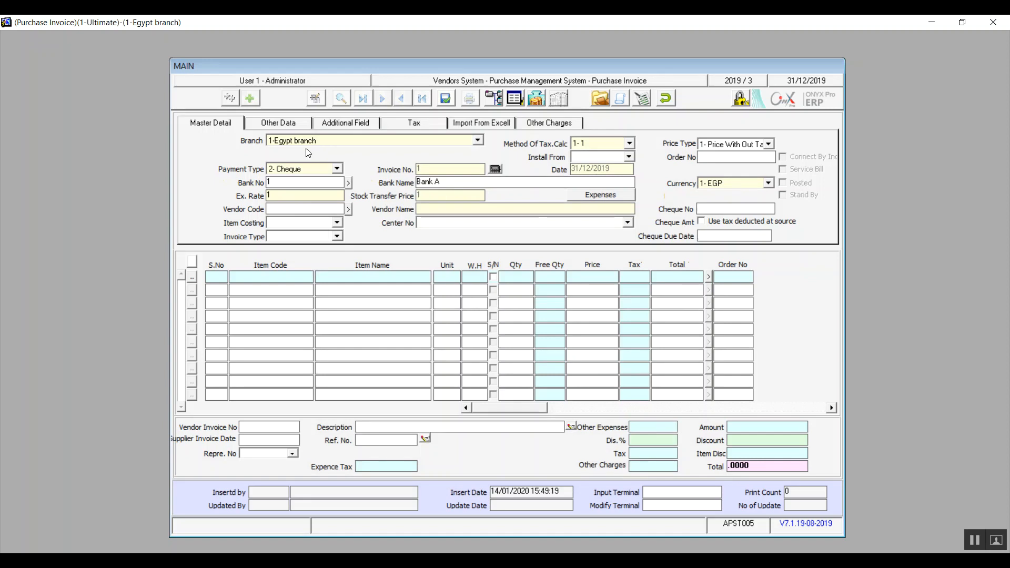
Enter vendor code 1 and set the invoice type to 1-row material P
left_click(311, 213)
type("1")
key("Return")
left_click(337, 237)
left_click(316, 248)
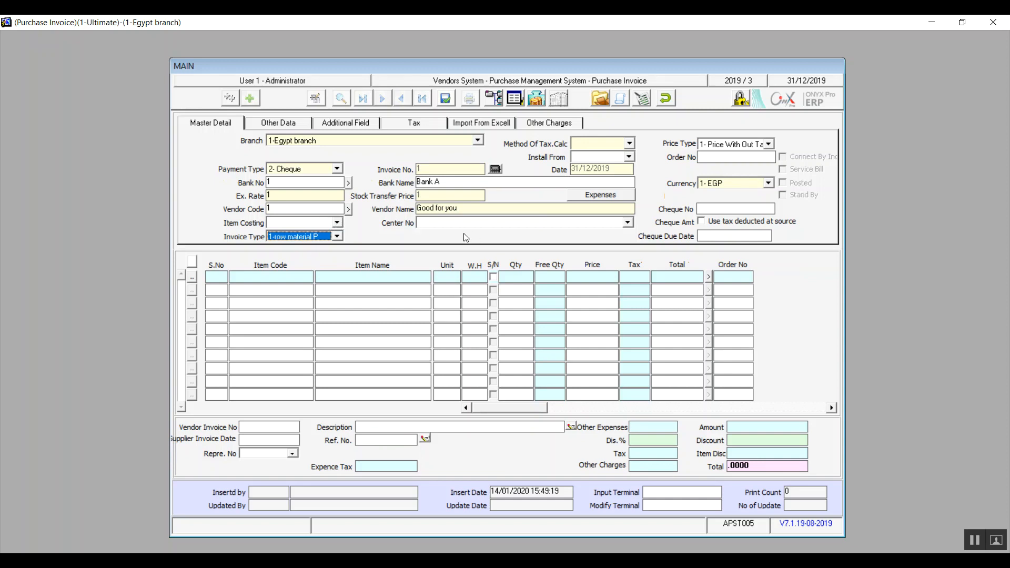
Assign the center 2 - summr 1 to the invoice
left_click(483, 224)
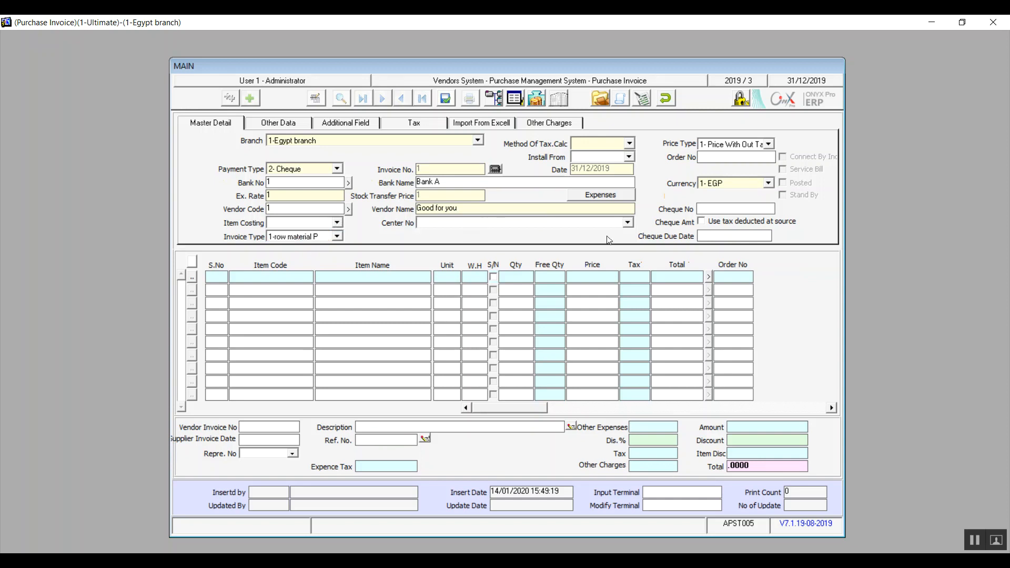
left_click(628, 223)
left_click(552, 241)
Try the price type 2- Price Include Tax, then return it to 1- Price With Out Tax
left_click(769, 144)
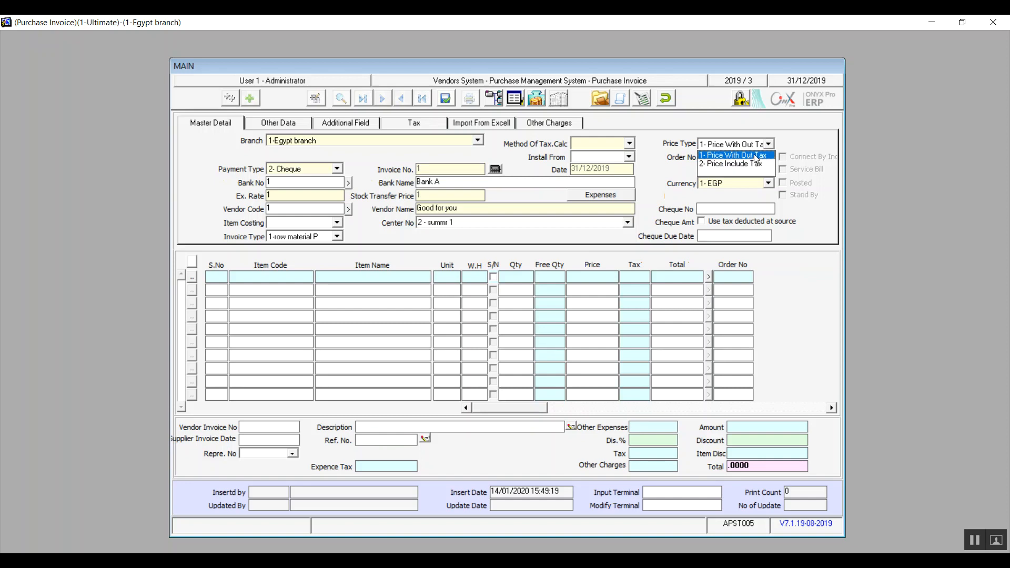
key("Down")
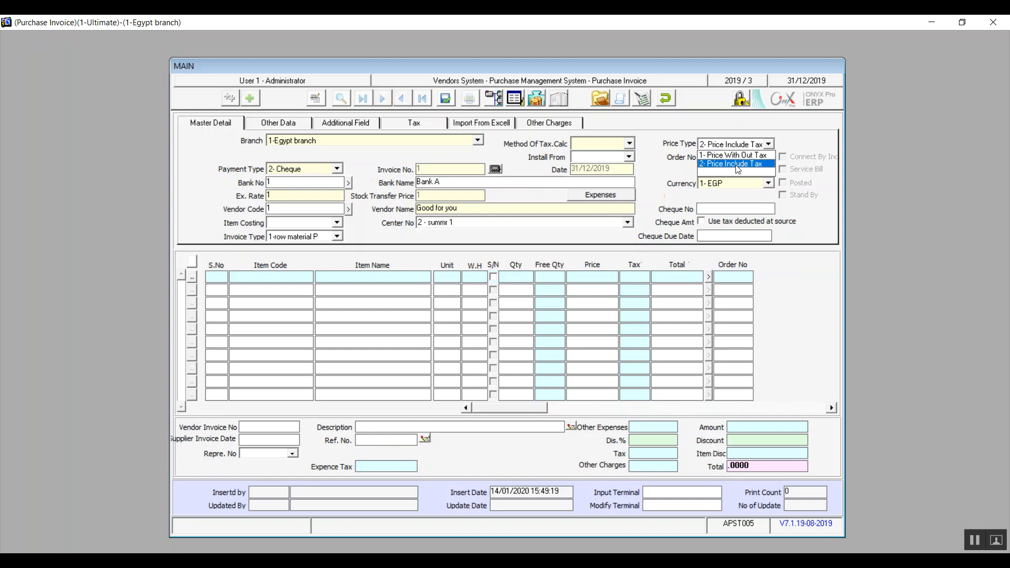
left_click(736, 156)
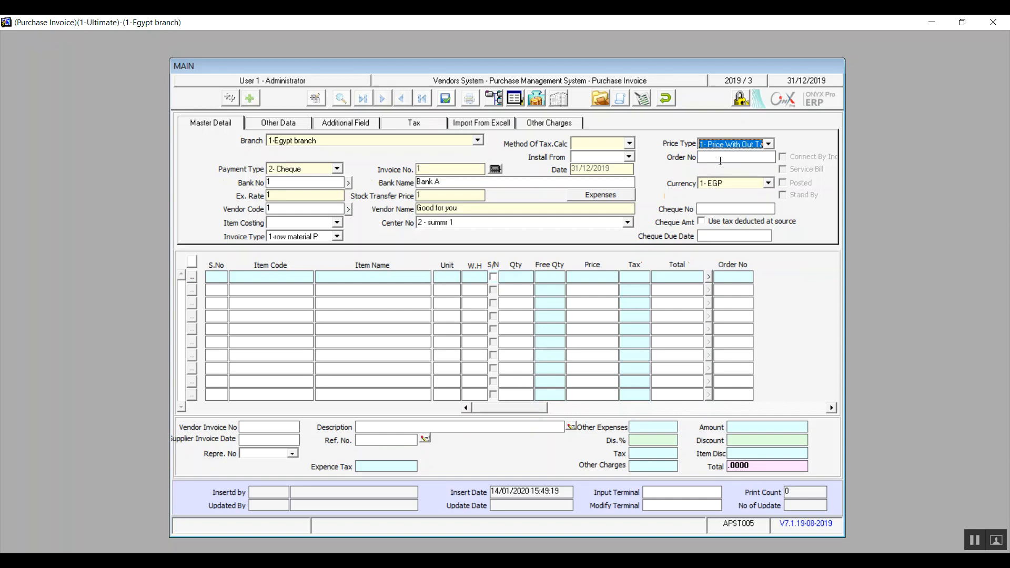
Set the invoice's Install From source to Purchase Orders, then change it to the incoming stock order option
left_click(612, 159)
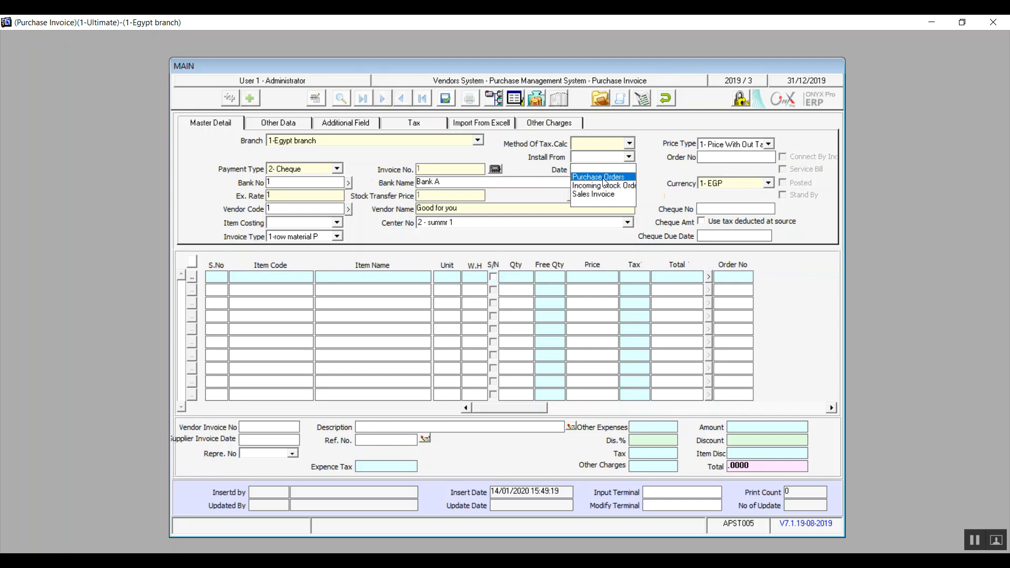
left_click(605, 180)
left_click(718, 156)
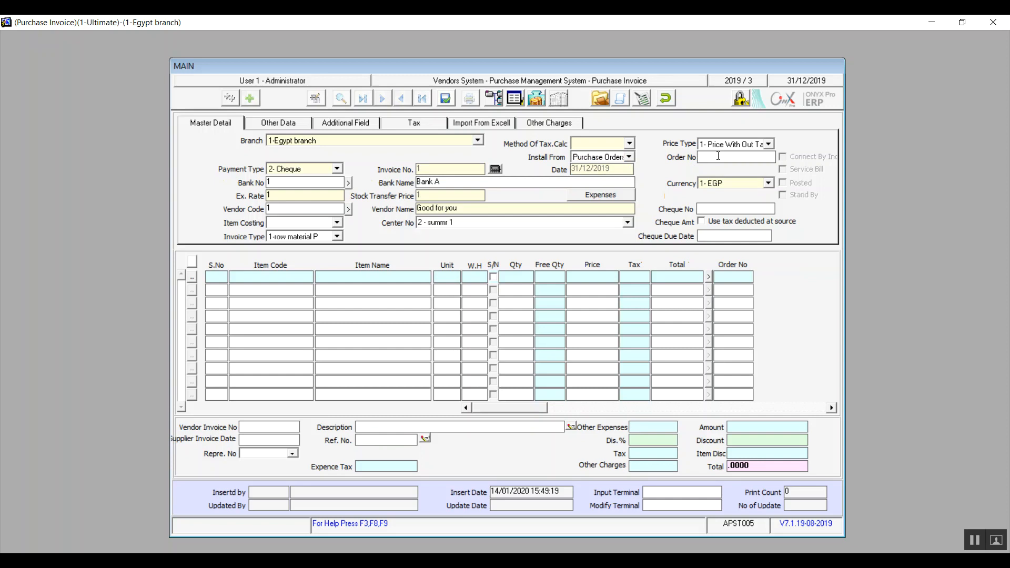
left_click(630, 157)
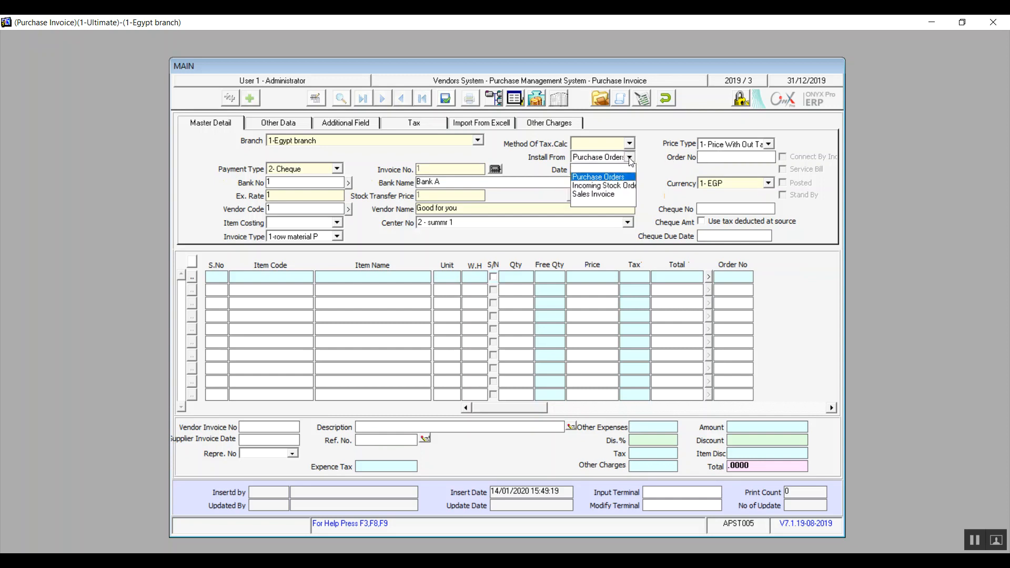
left_click(616, 187)
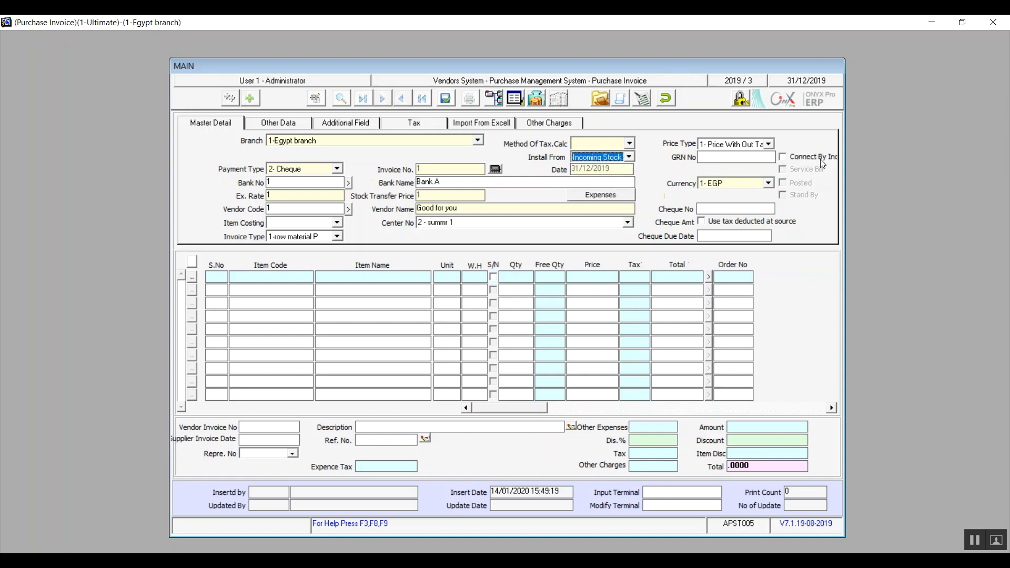
Try switching the Connect By Inc option on and off, and select 1- EGP as the invoice currency
left_click(783, 157)
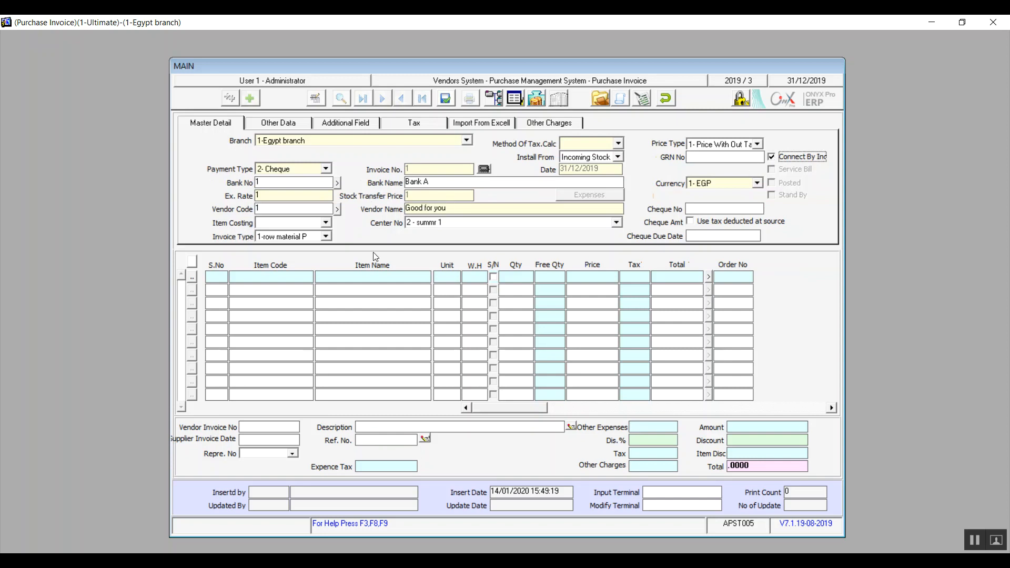
left_click(784, 157)
left_click(742, 185)
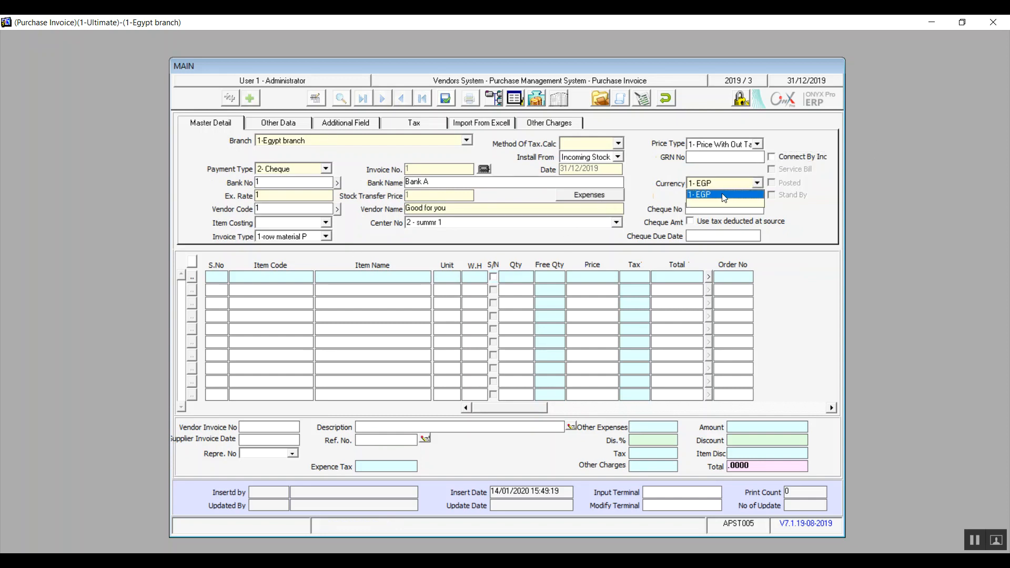
left_click(724, 196)
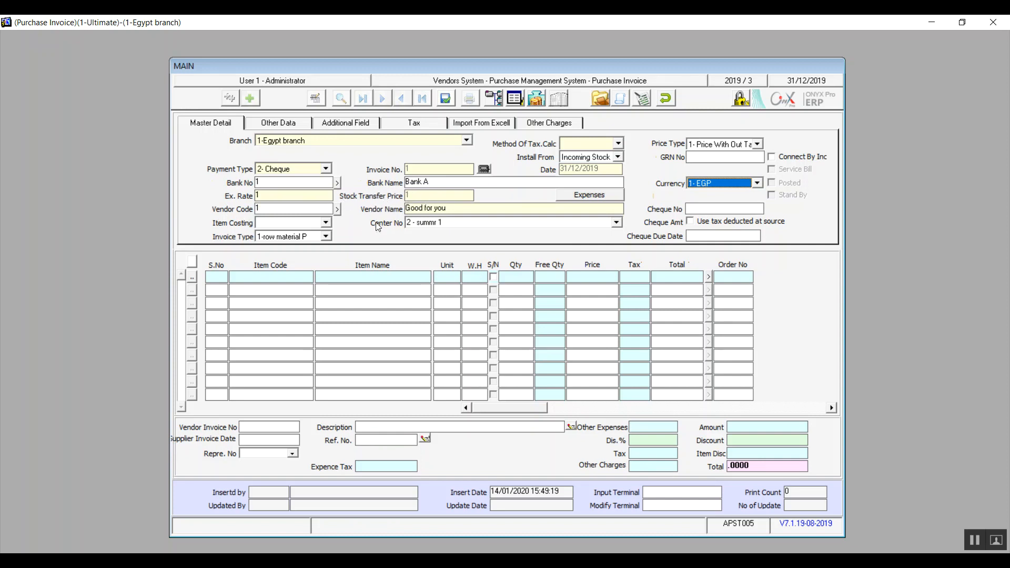
Open the invoice's other expenses, look up expense number 1 and set the distribute method to 2- Exp Amt
left_click(599, 196)
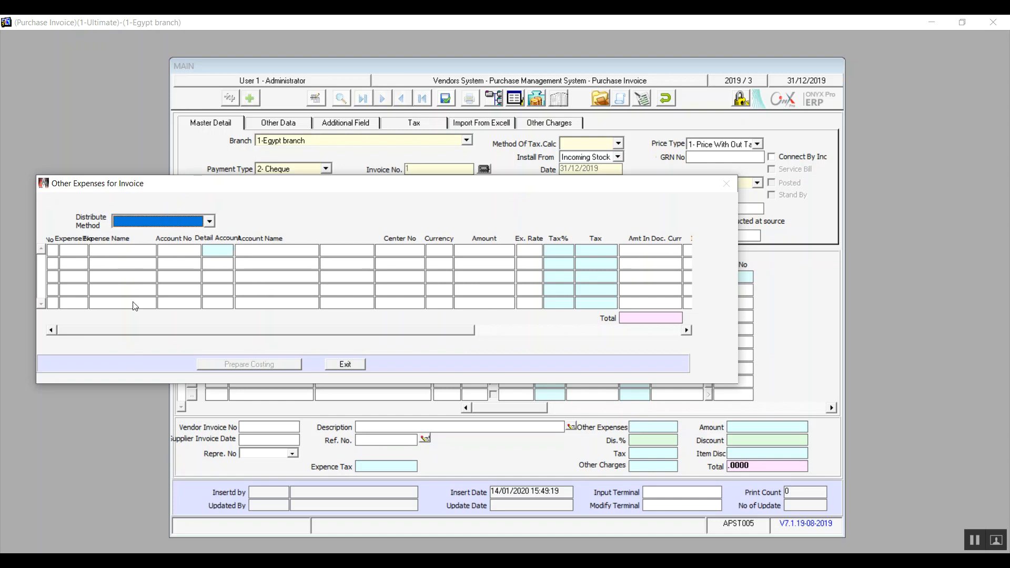
left_click(80, 250)
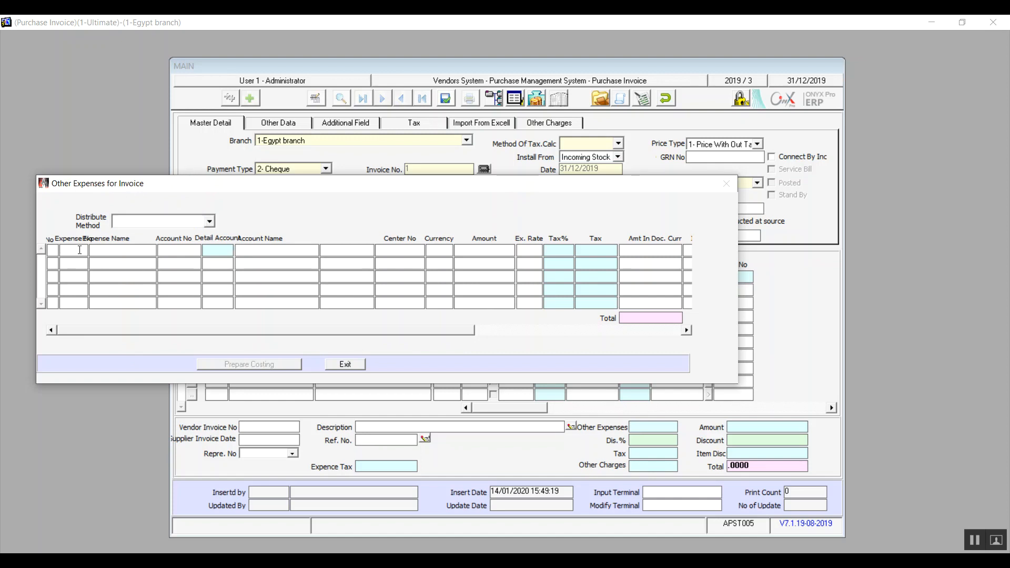
key("F9")
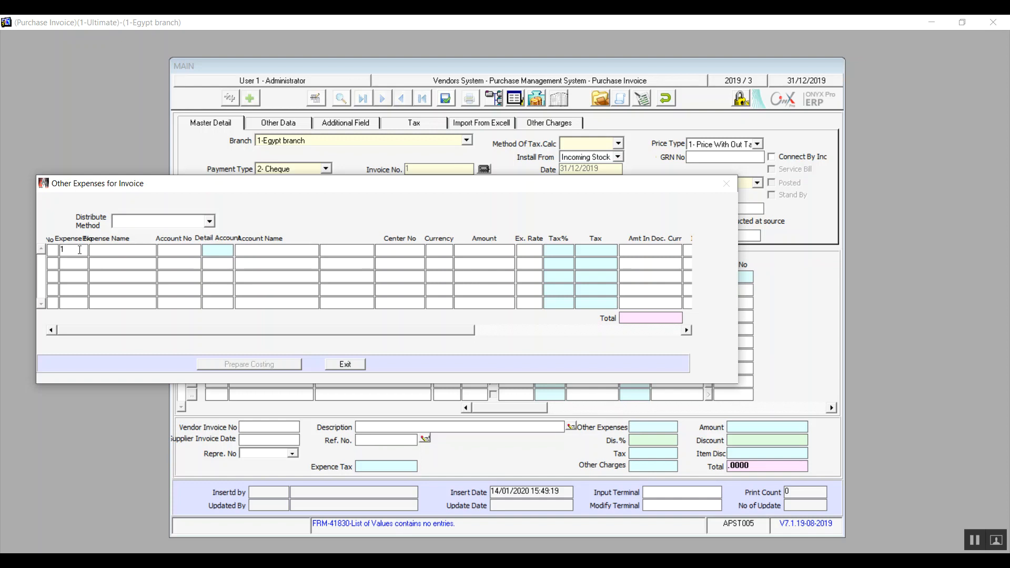
left_click(210, 221)
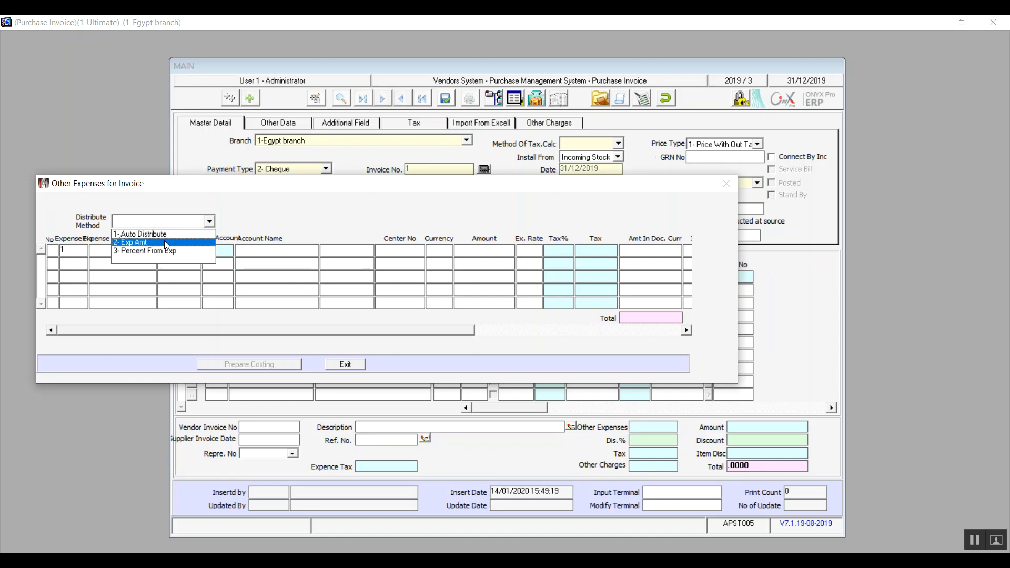
left_click(166, 243)
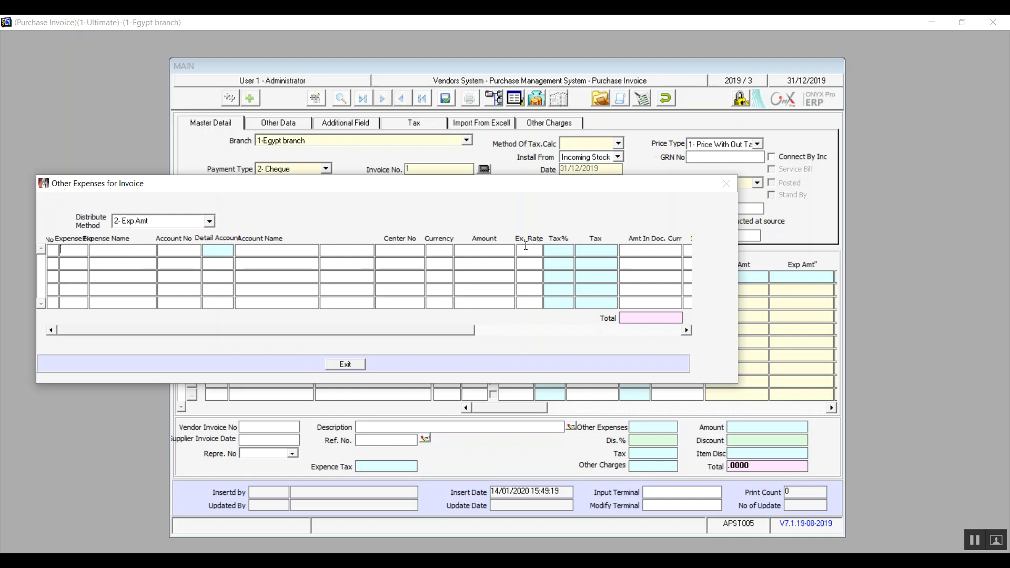
left_click_drag(485, 185, 487, 53)
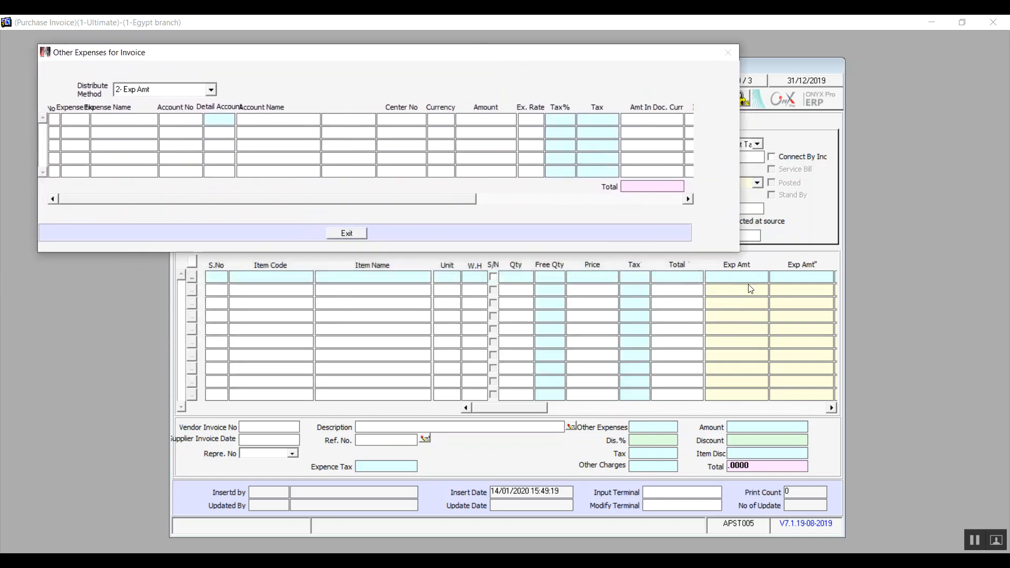
Change the expenses' distribute method to 3- Percent From Exp and close the other expenses window
left_click(210, 90)
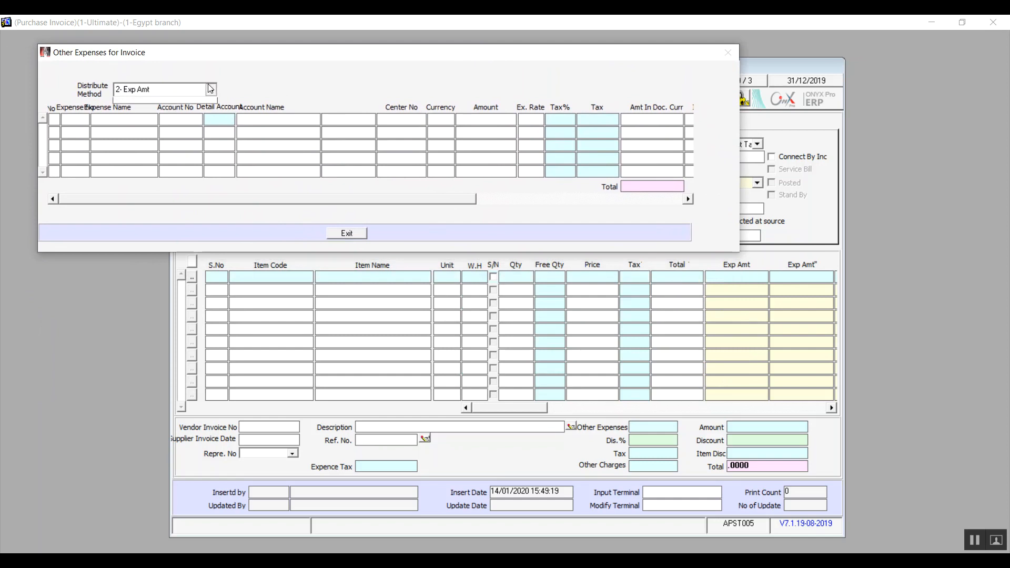
left_click(172, 121)
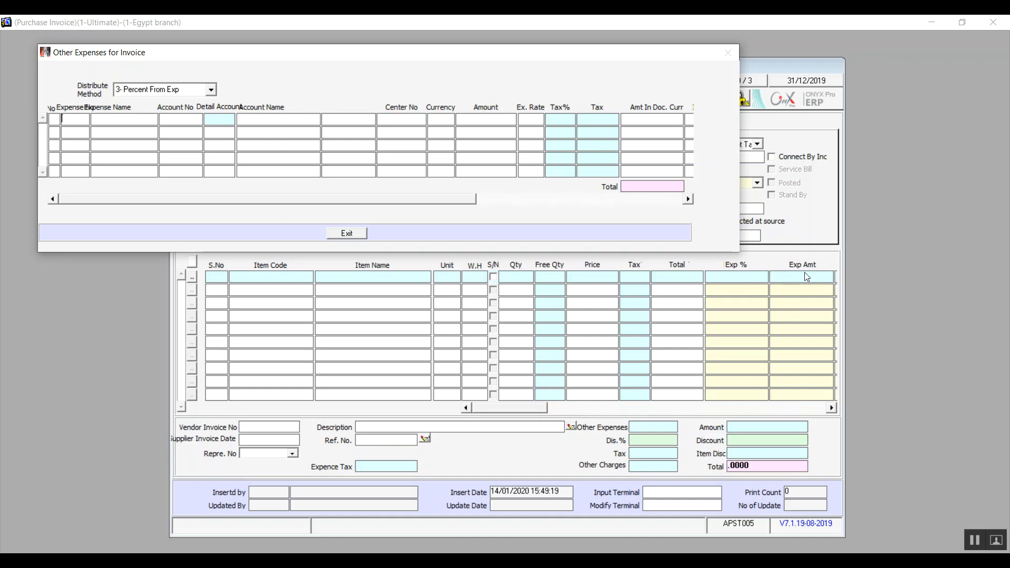
left_click(532, 119)
left_click(347, 234)
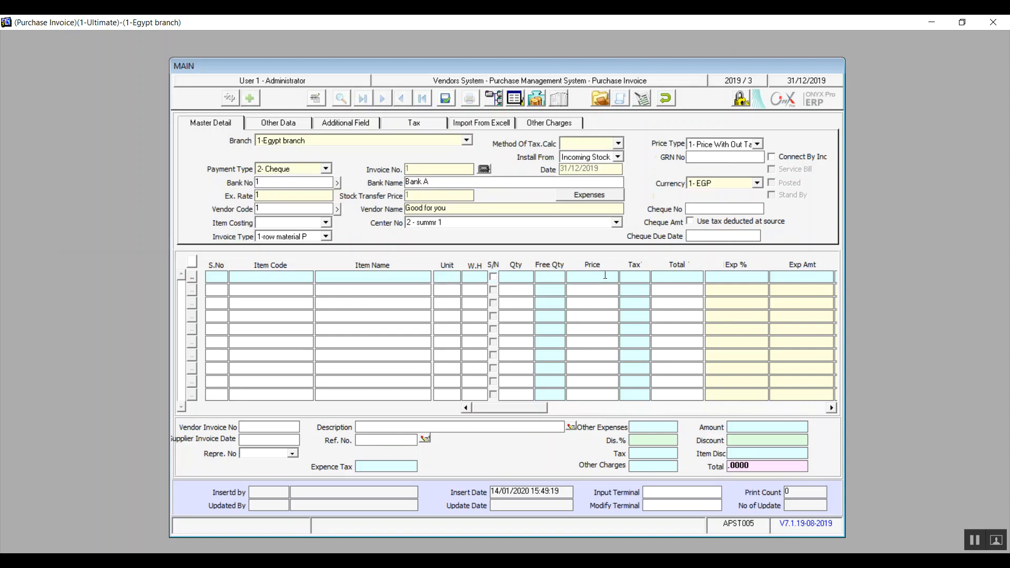
Discard the current purchase invoice without saving, start a new one and check its representative number choices
left_click(667, 100)
left_click(491, 331)
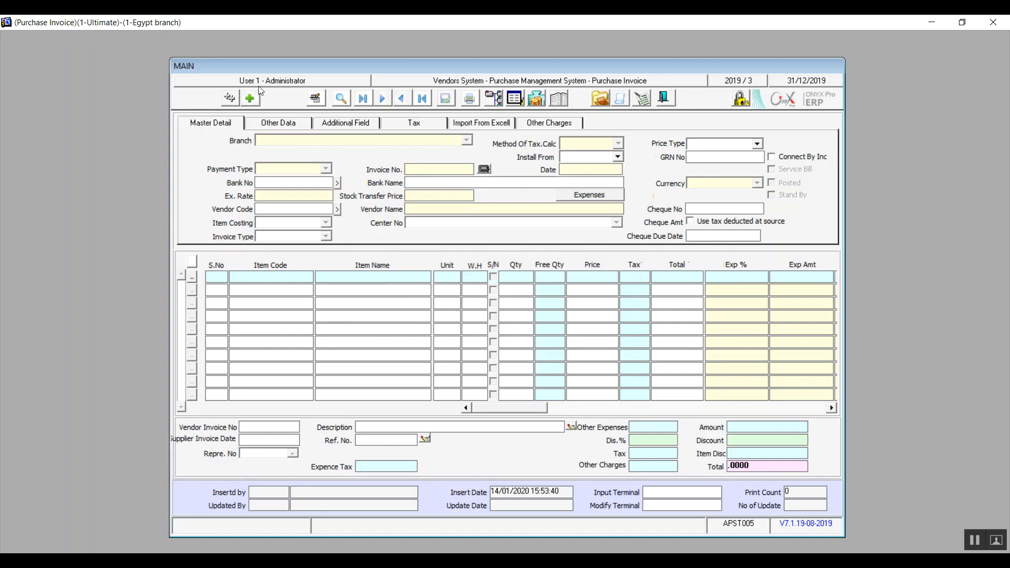
left_click(257, 101)
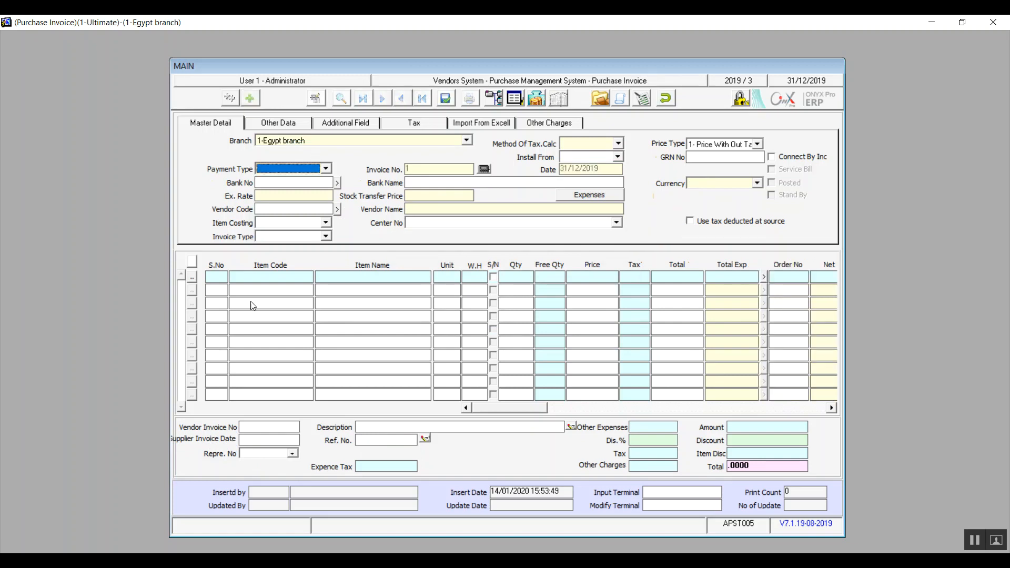
left_click(295, 455)
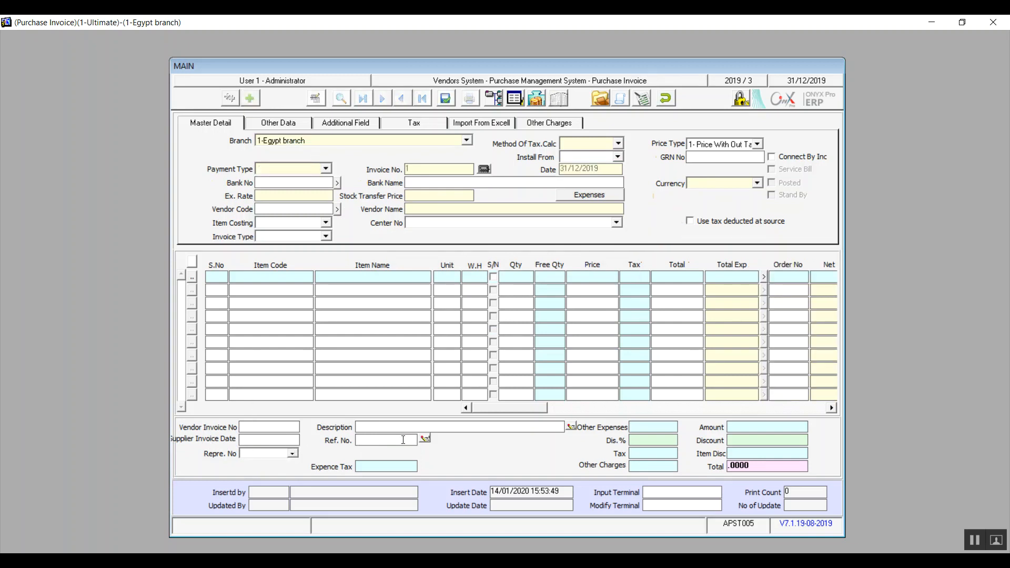
Discard the new purchase invoice, and view the linked Payment Voucher form before returning to the Purchase Invoice
left_click(666, 99)
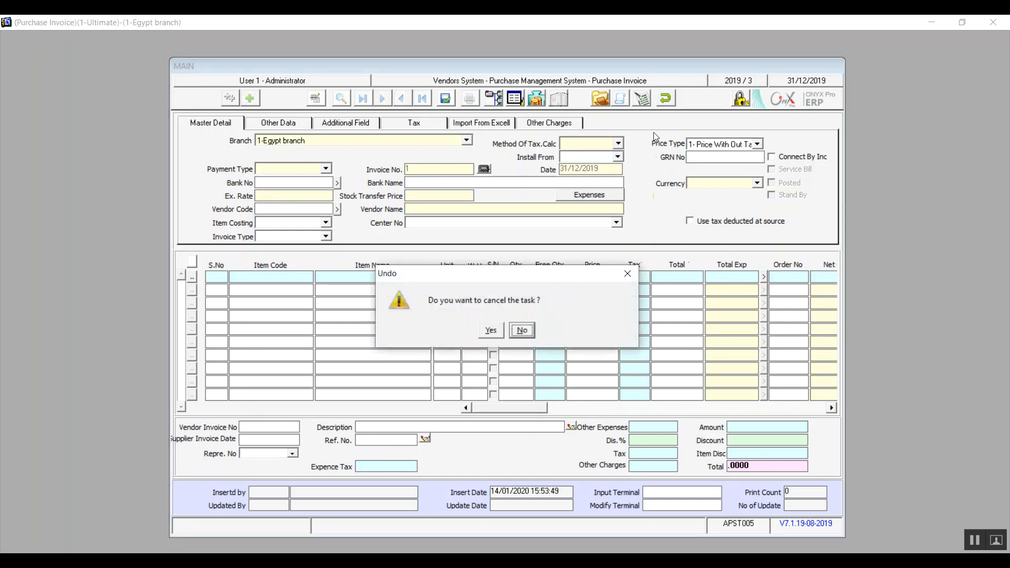
left_click(490, 331)
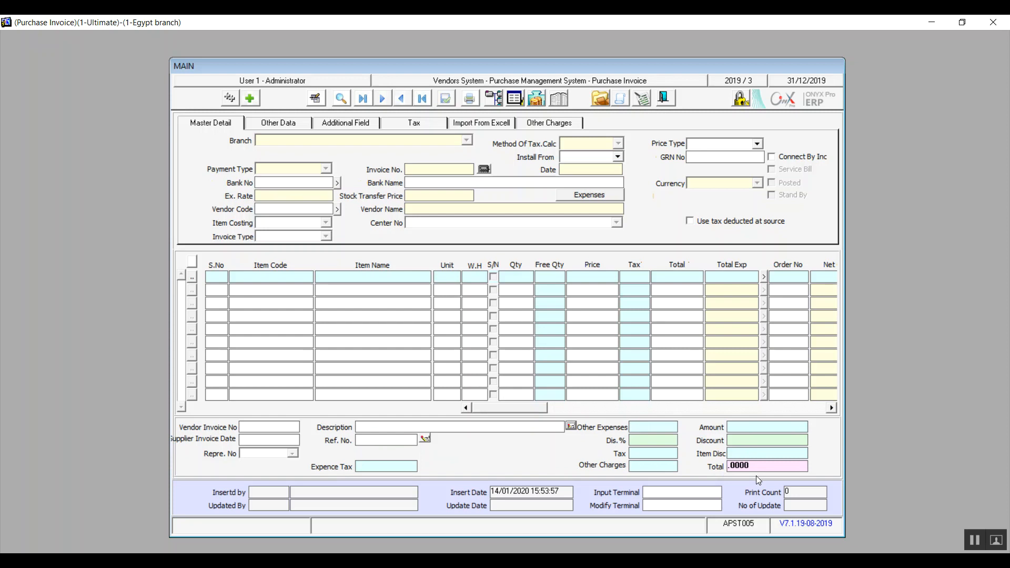
left_click(650, 103)
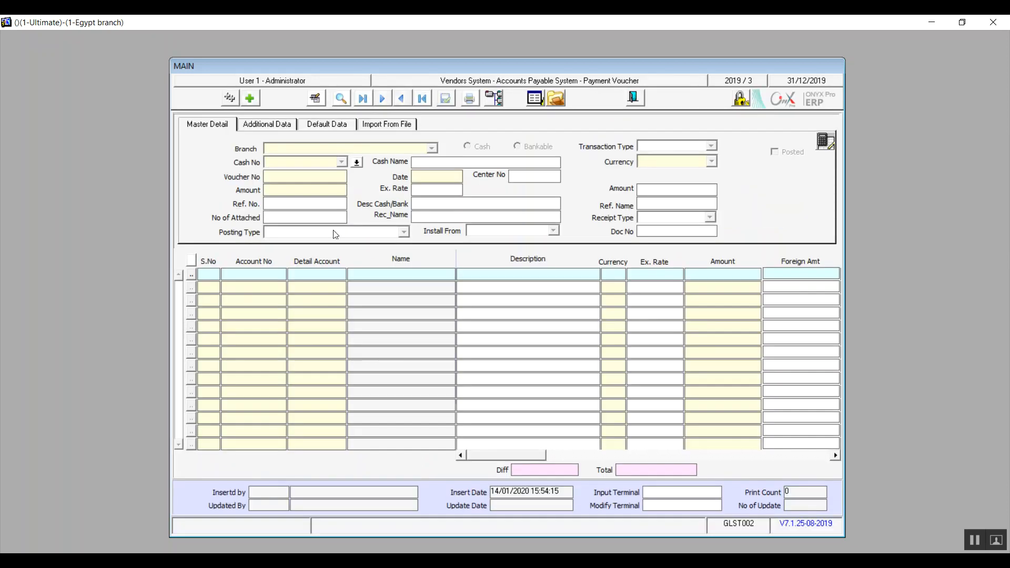
left_click(641, 99)
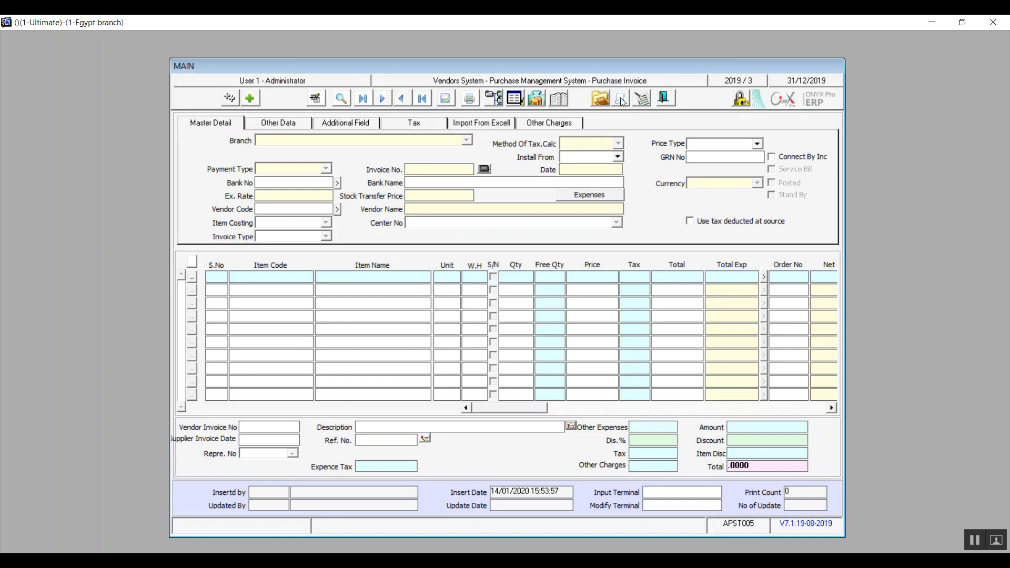
View the Items Barcode Printing and Item Pricing forms linked to the Purchase Invoice, closing each one
left_click(621, 98)
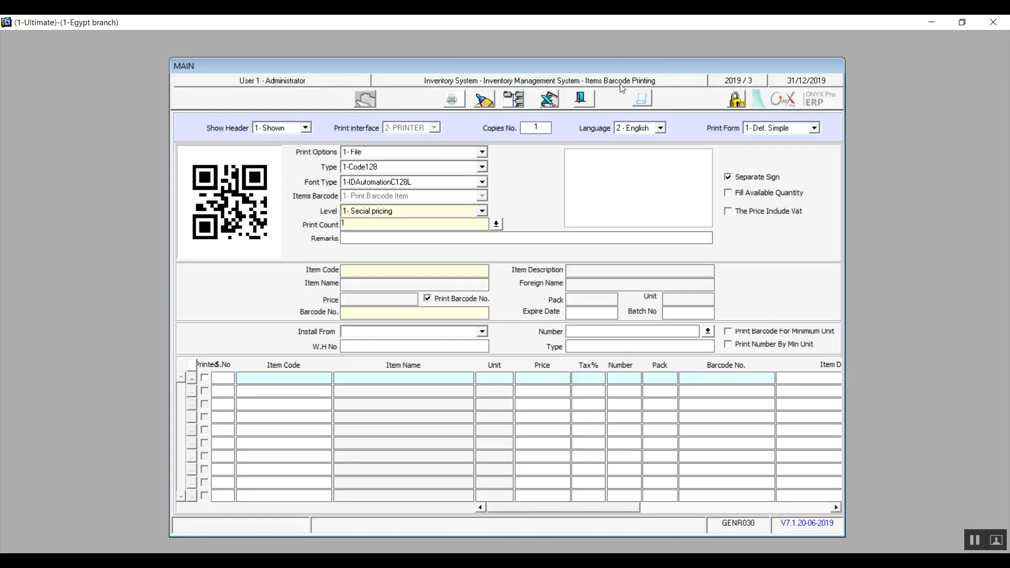
left_click(582, 100)
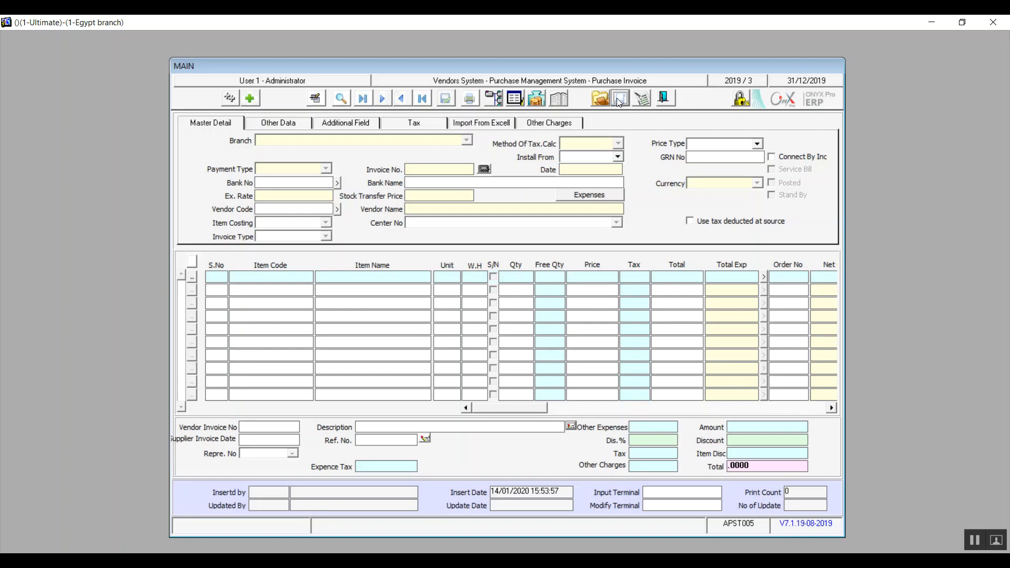
left_click(560, 100)
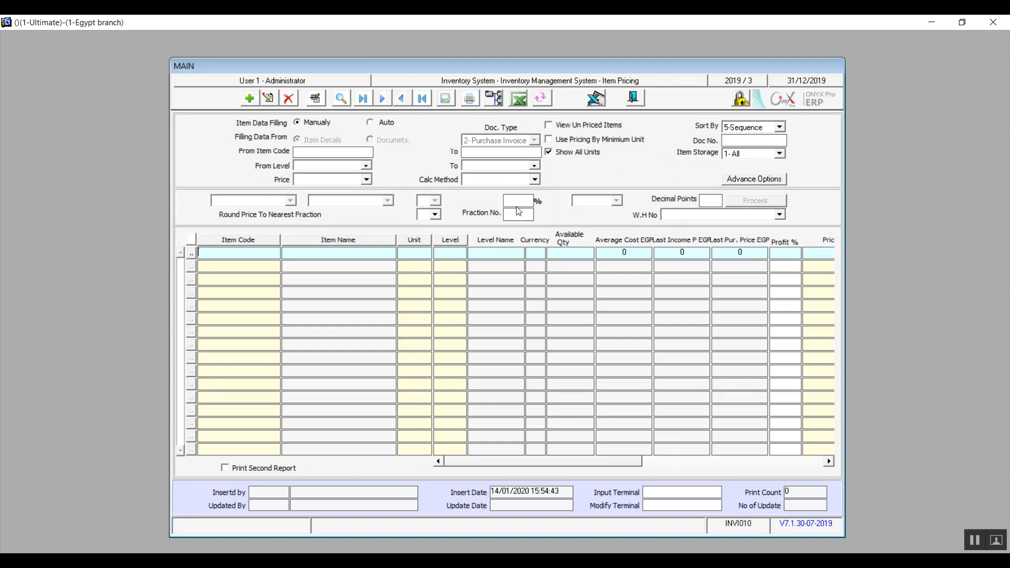
left_click(635, 97)
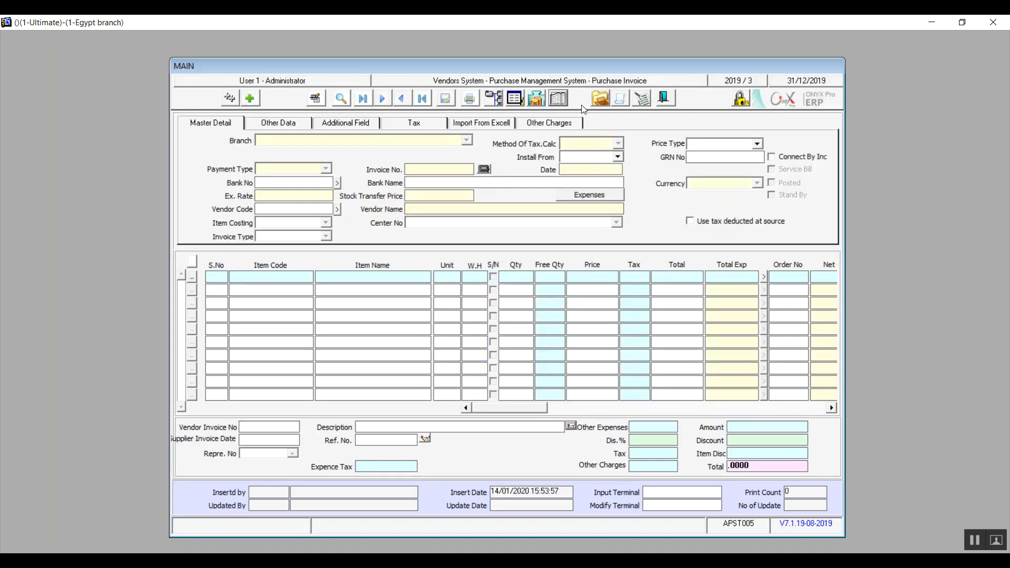
Leave the Purchase Invoice and review the Foreign Purchase Invoice's Excel import, additional field, other data and master detail sections
left_click(666, 97)
double_click(271, 319)
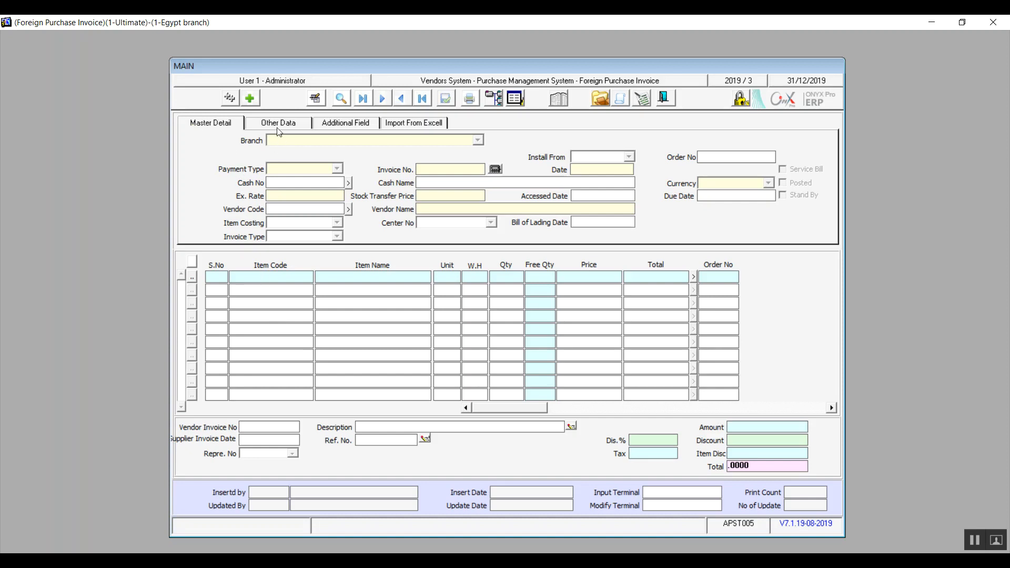
left_click(400, 124)
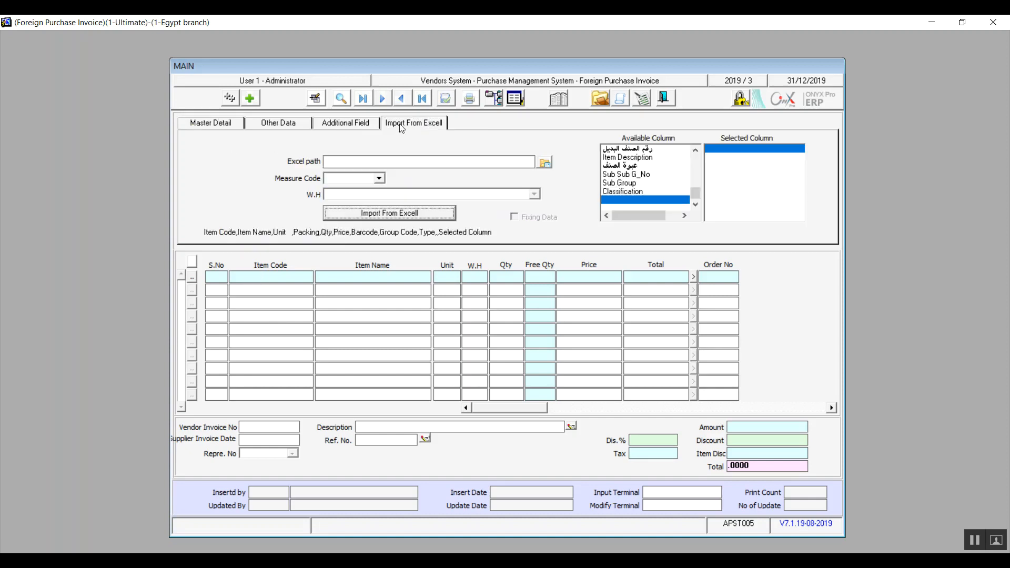
left_click(352, 128)
left_click(295, 125)
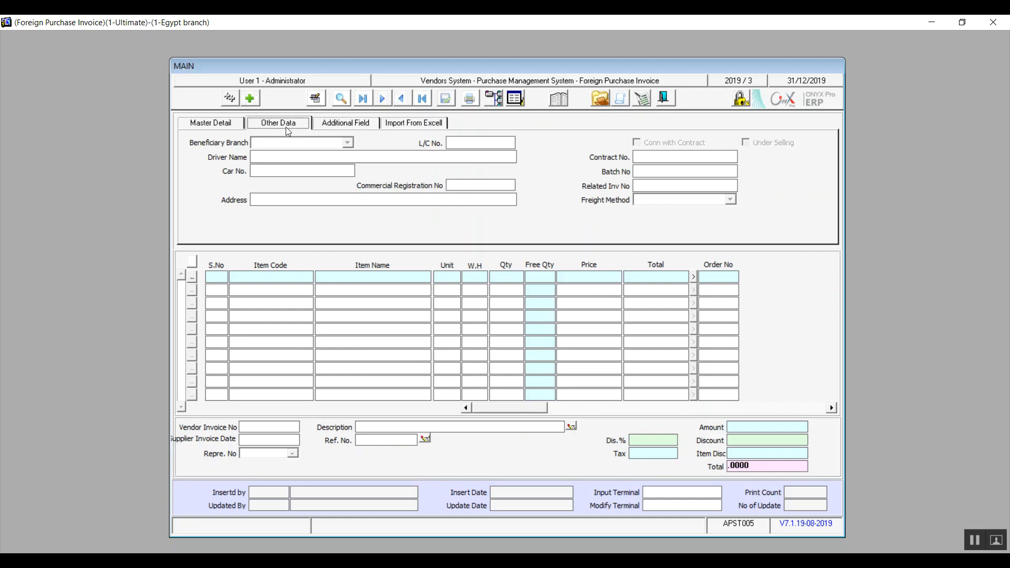
left_click(213, 127)
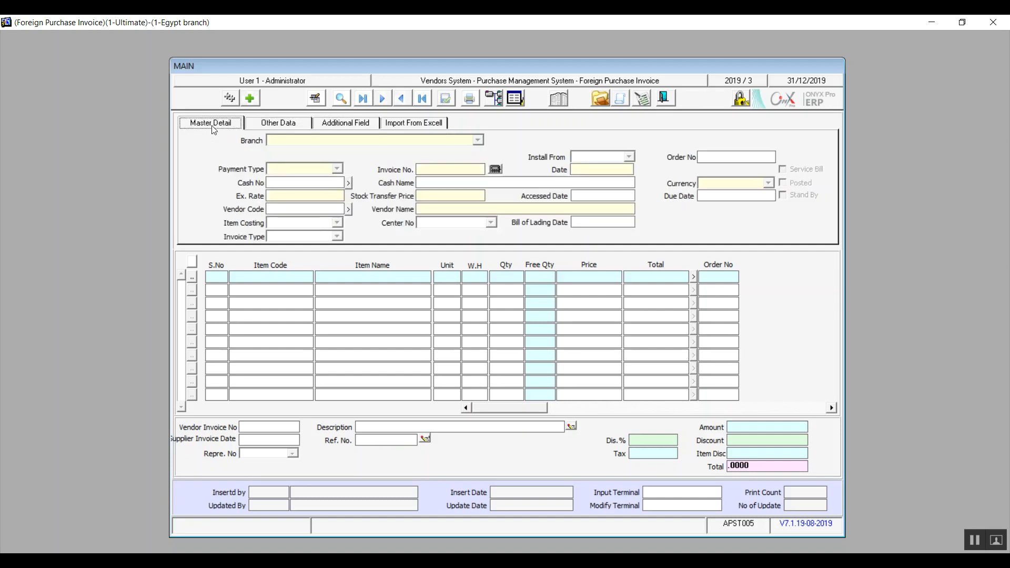
left_click(271, 125)
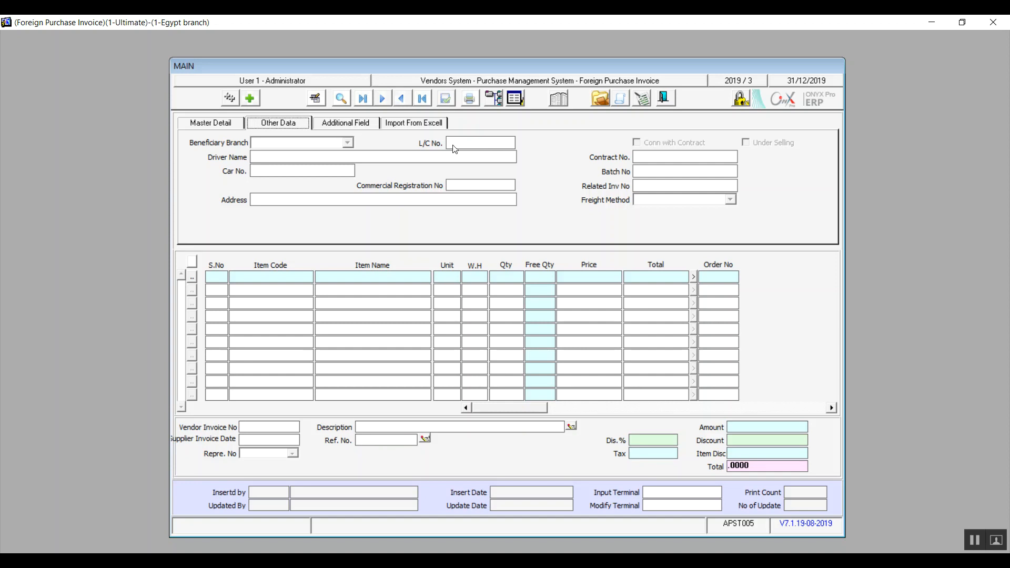
left_click(226, 124)
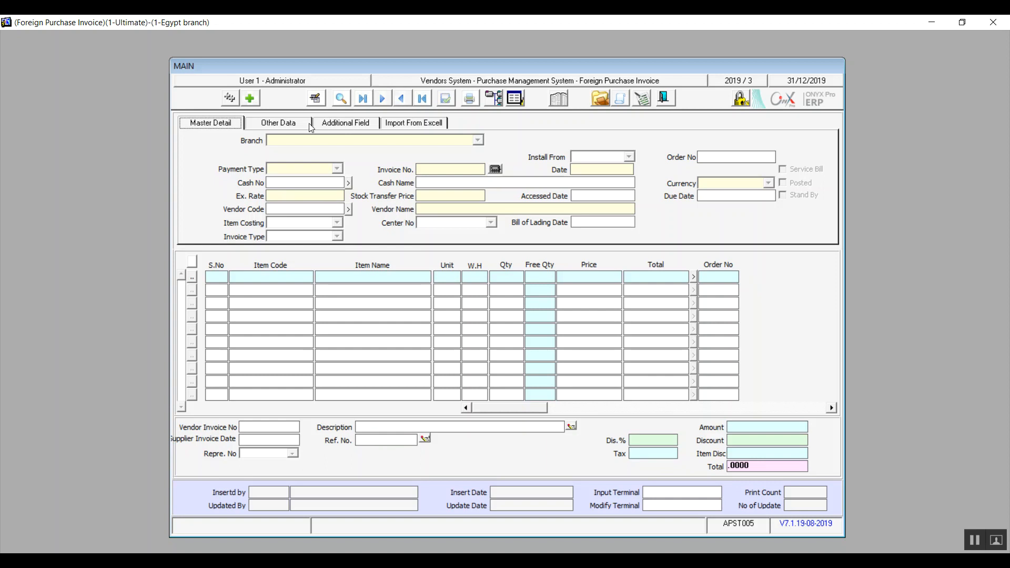
Start a foreign purchase invoice to check its Accessed Date and Bill of Lading Date fields, then discard it and close the form
left_click(250, 99)
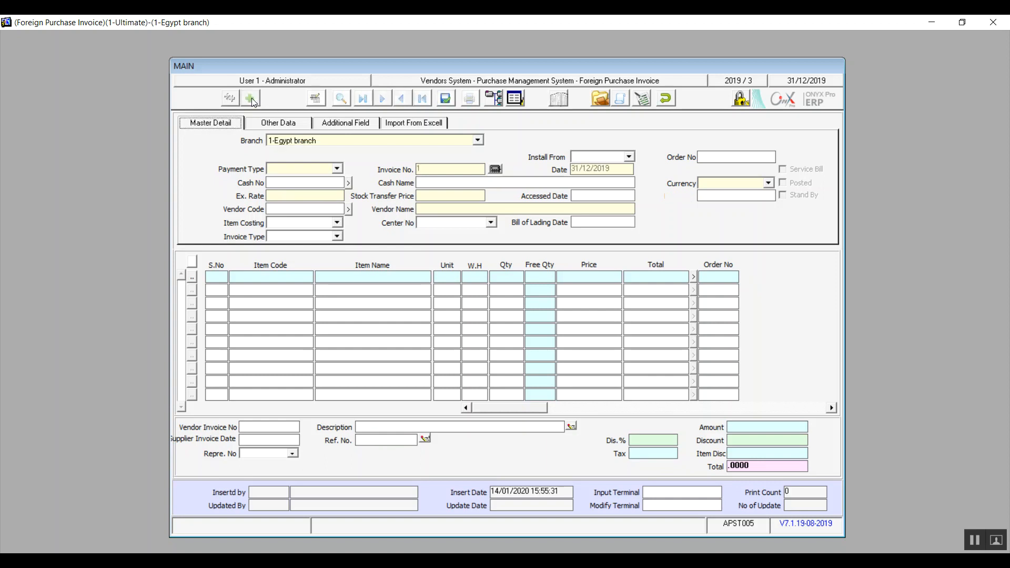
left_click(591, 196)
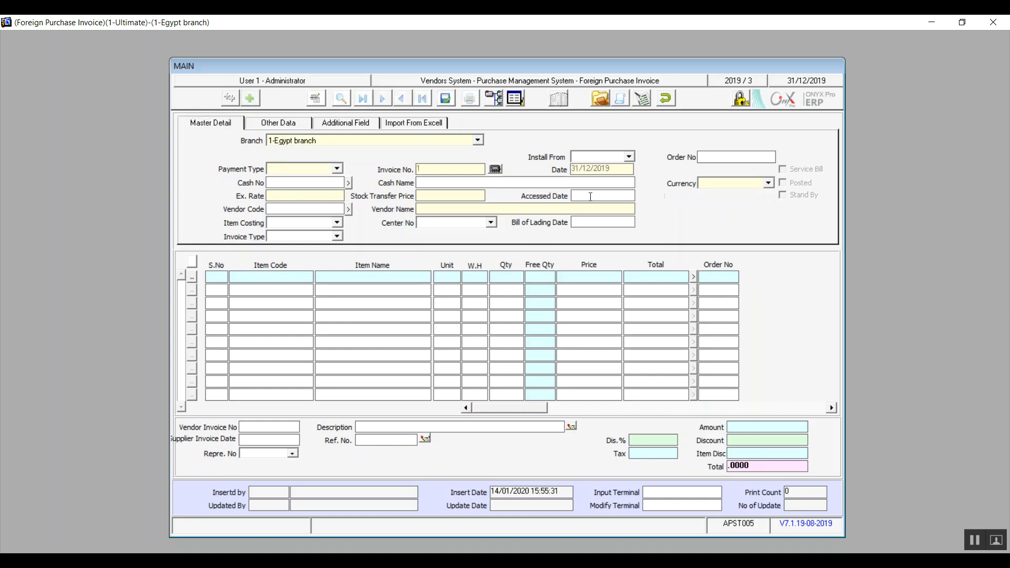
left_click(589, 223)
left_click(620, 196)
left_click(668, 99)
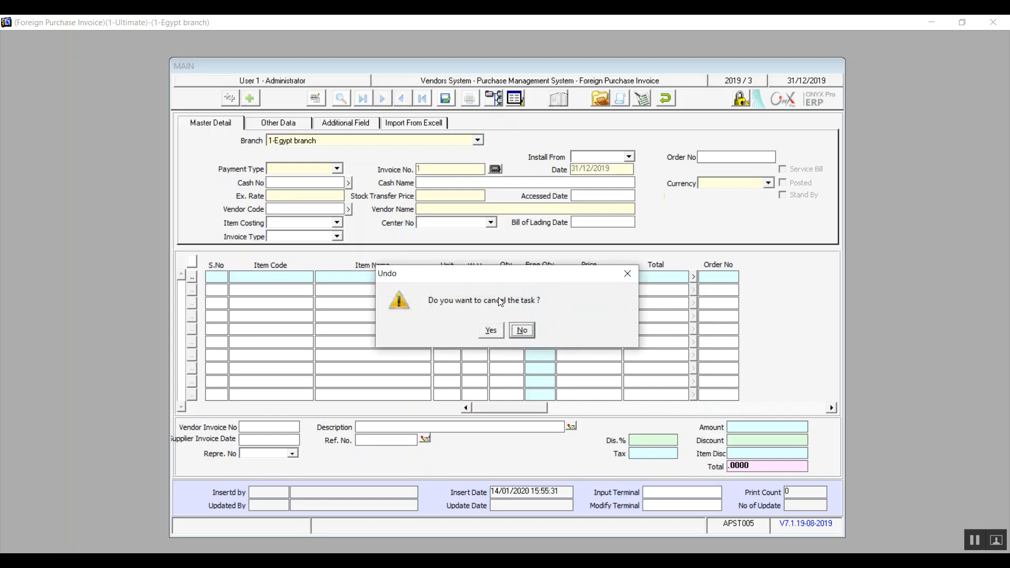
left_click(491, 331)
left_click(660, 100)
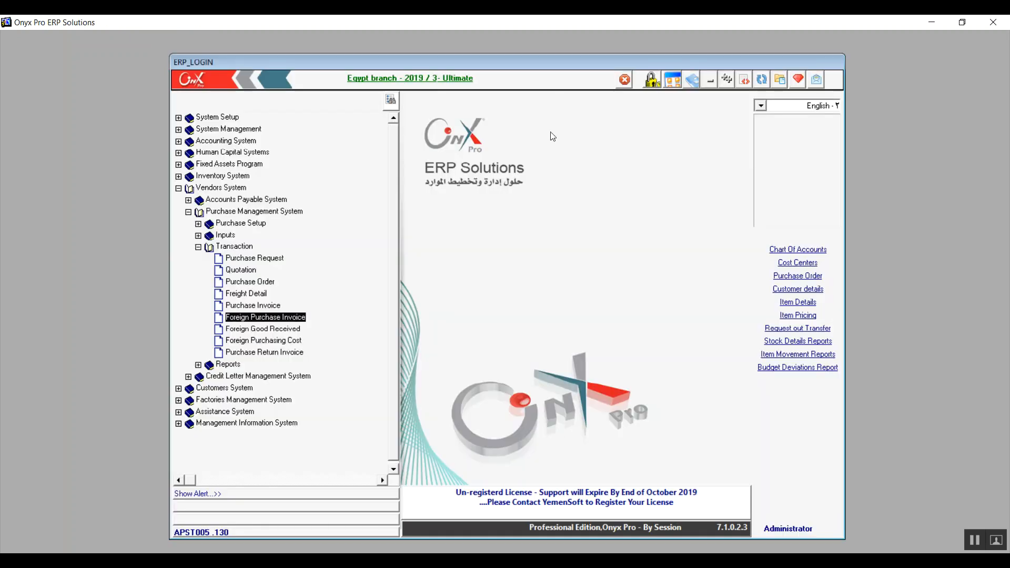
Start a new Foreign Good Received record for the Egypt branch and check its Invoice No. choices
double_click(287, 330)
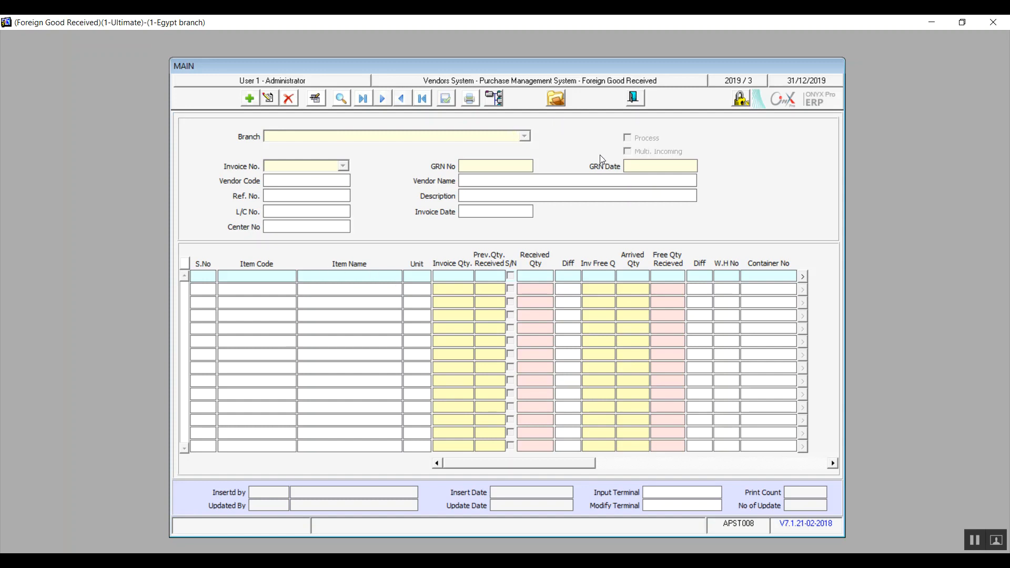
left_click(251, 100)
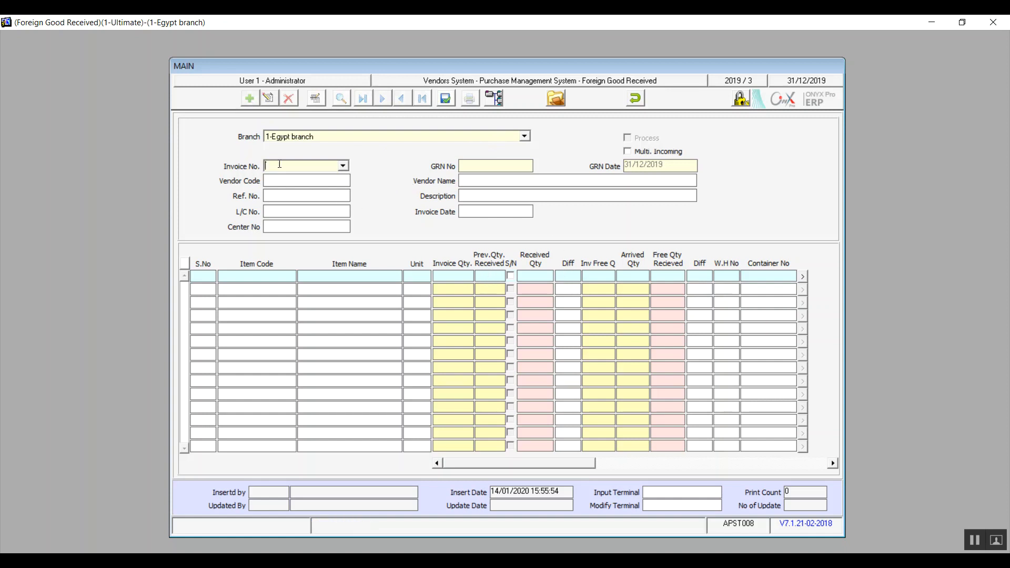
left_click(344, 167)
left_click(344, 166)
left_click(344, 167)
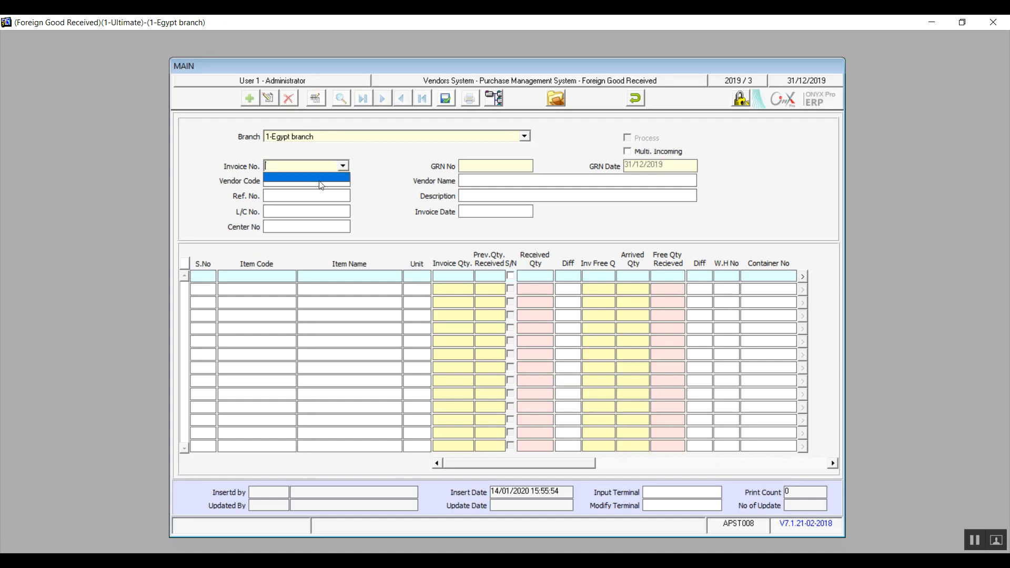
left_click(346, 165)
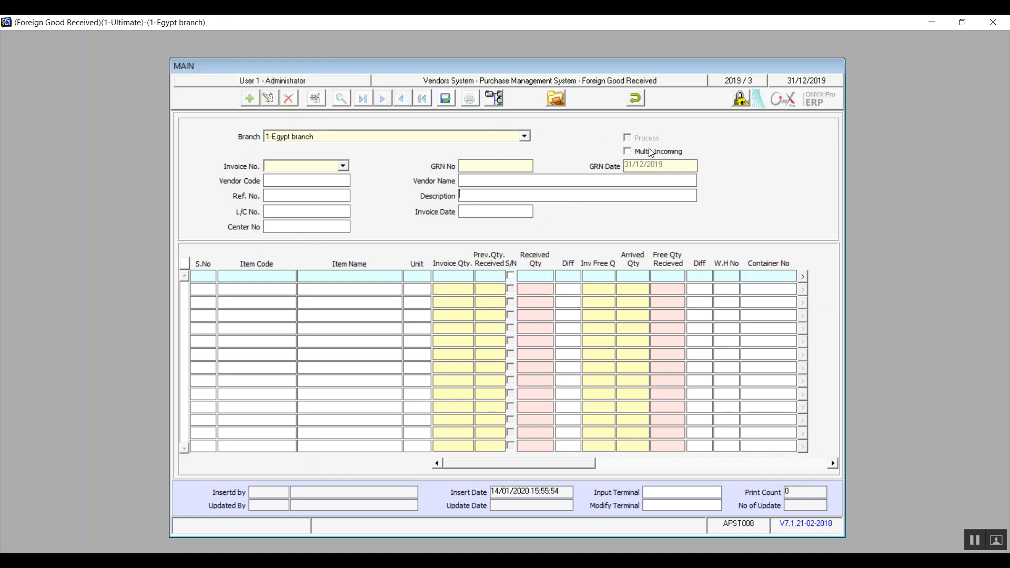
Try the Multi. Incoming option, and view the warehouse list for the first item row without choosing one
left_click(629, 152)
left_click(668, 277)
key("F9")
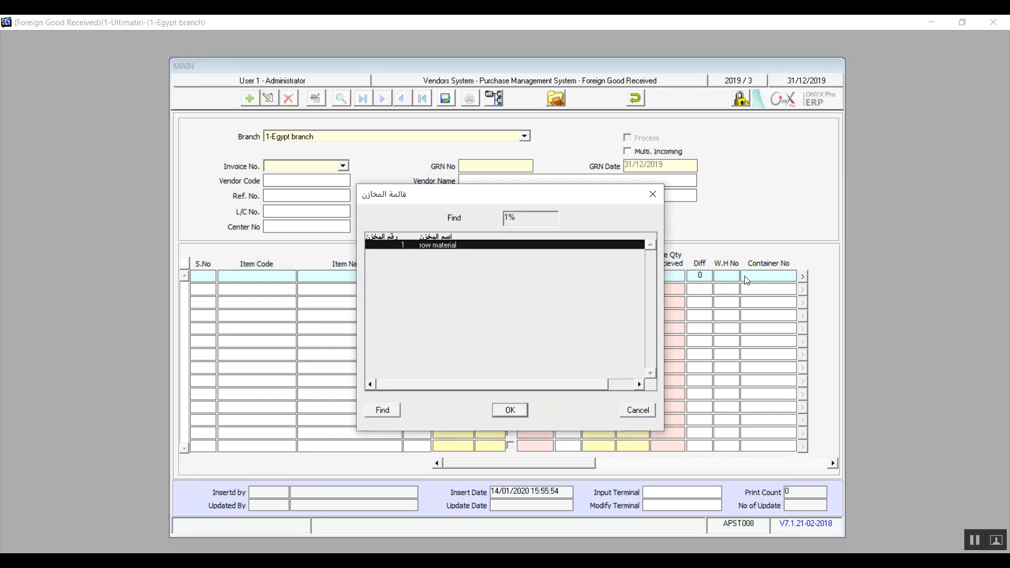
left_click(643, 413)
key("Tab")
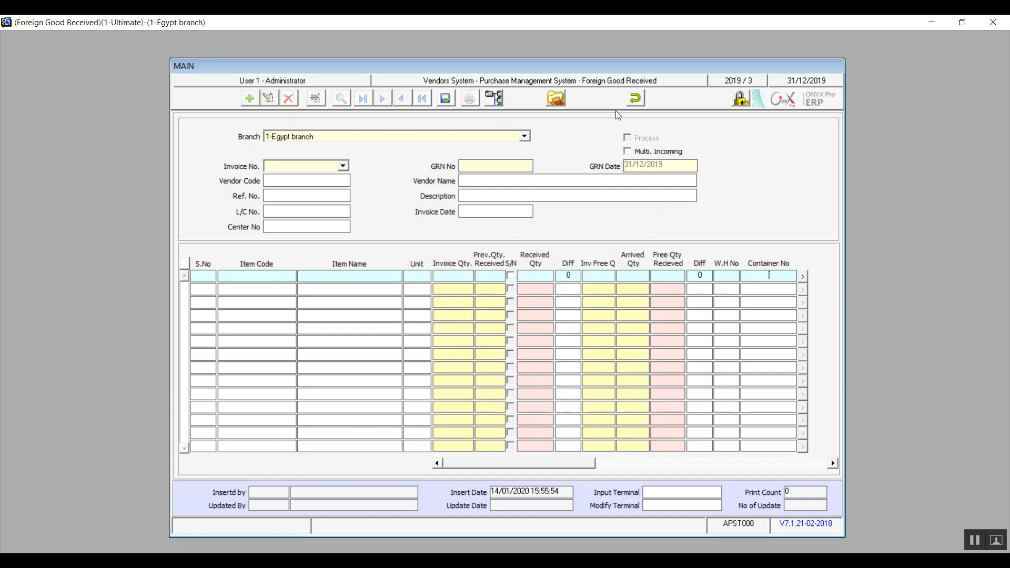
Discard the unsaved Foreign Good Received record and close its form
left_click(637, 100)
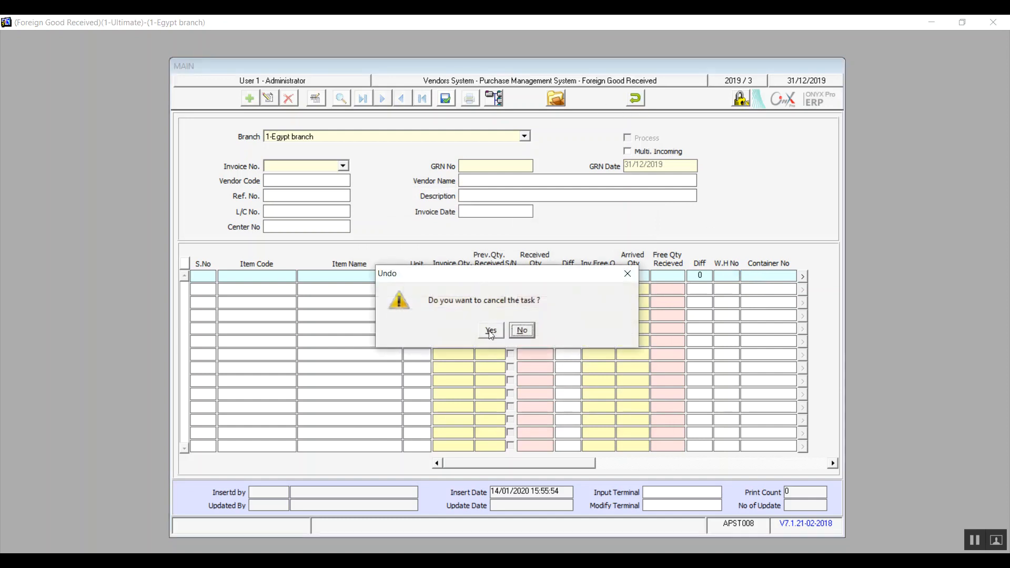
left_click(489, 331)
left_click(637, 98)
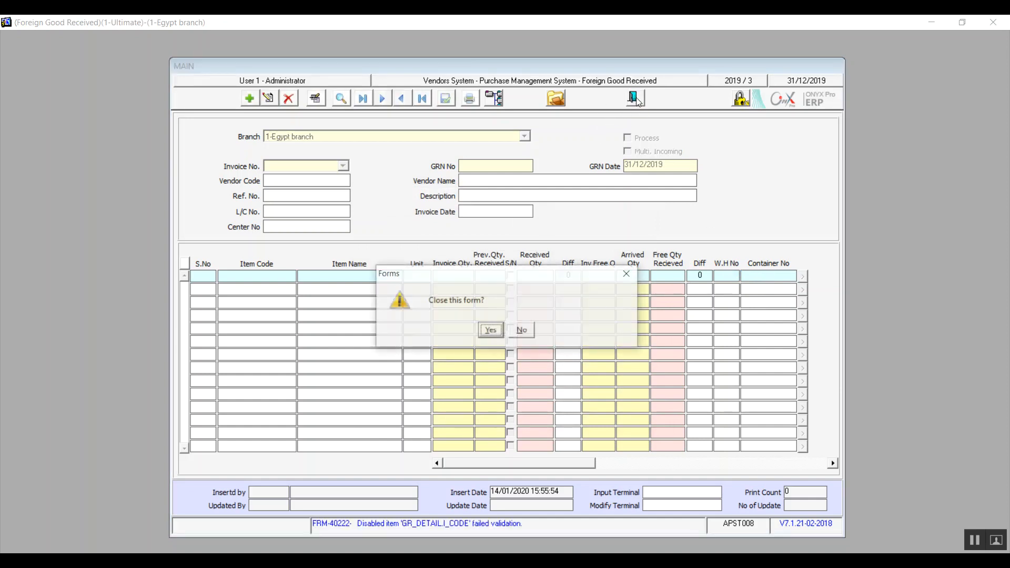
left_click(488, 329)
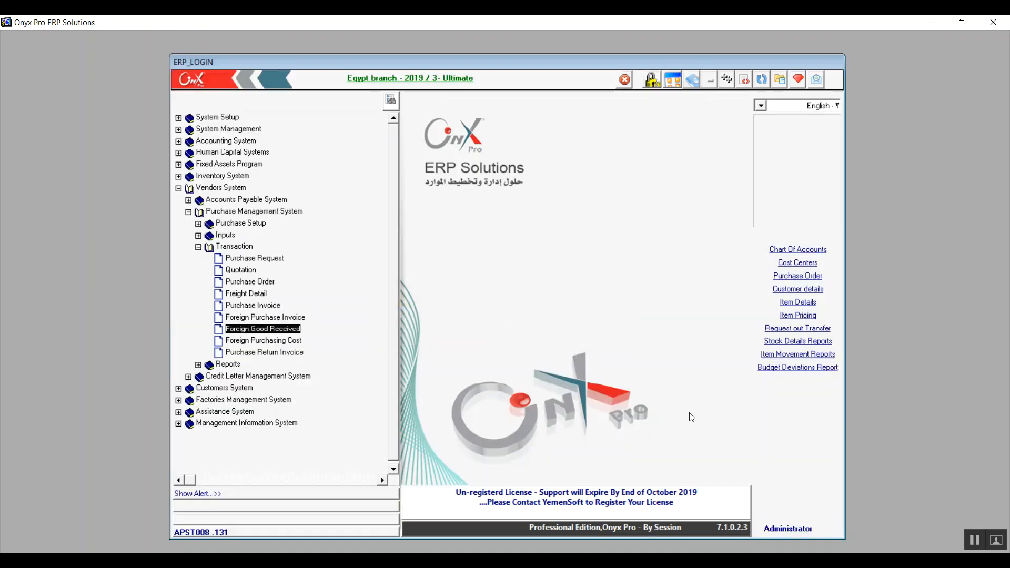